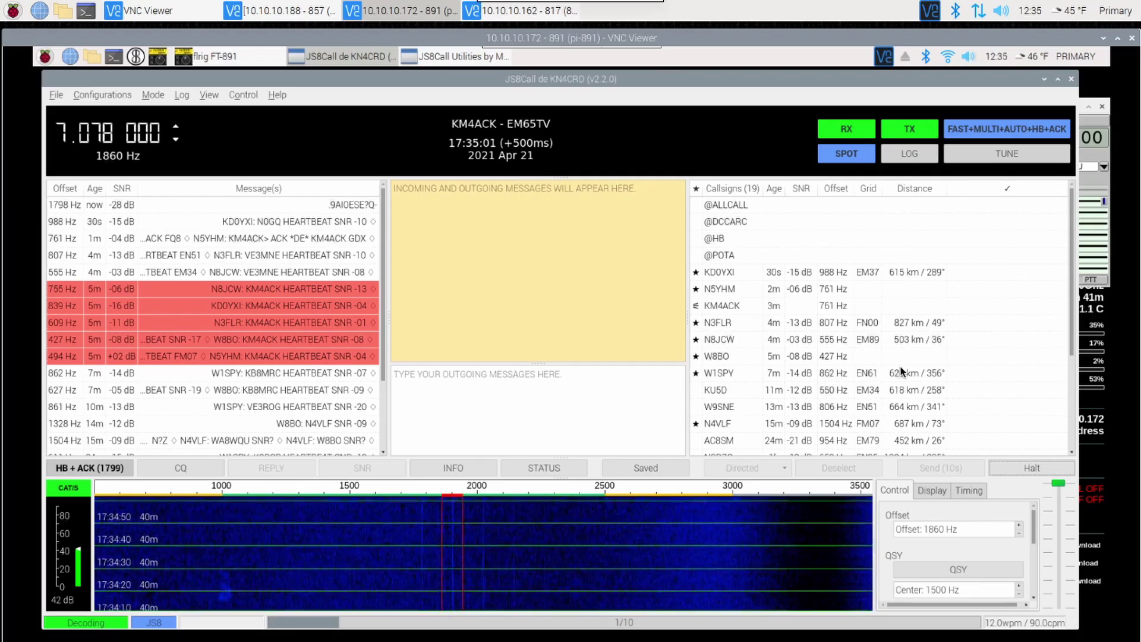
left_click(722, 289)
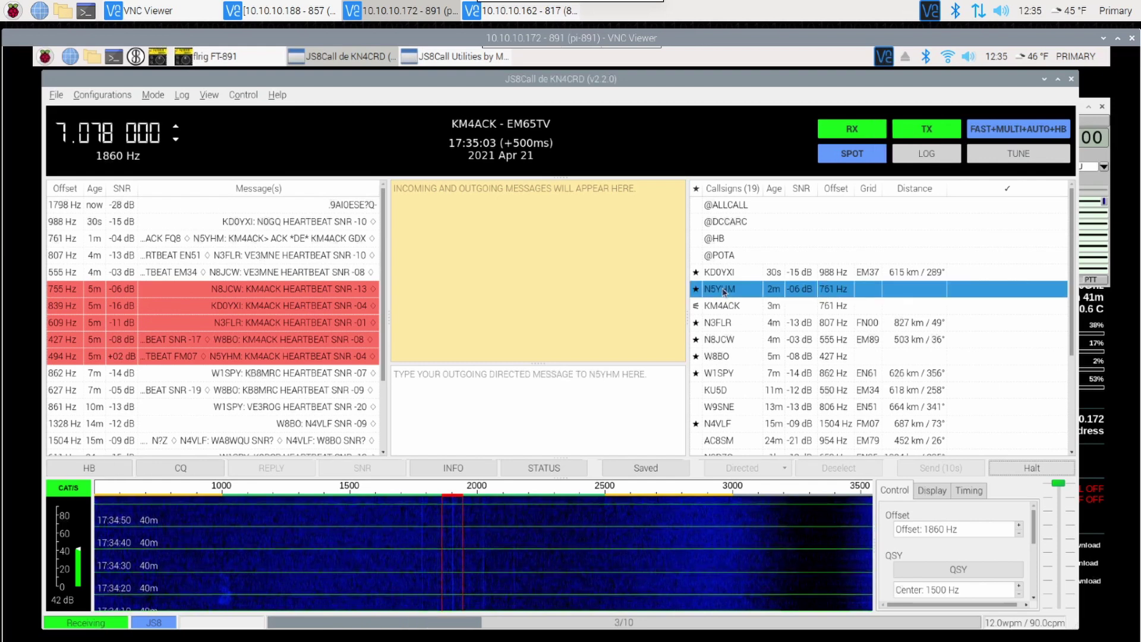
left_click(786, 469)
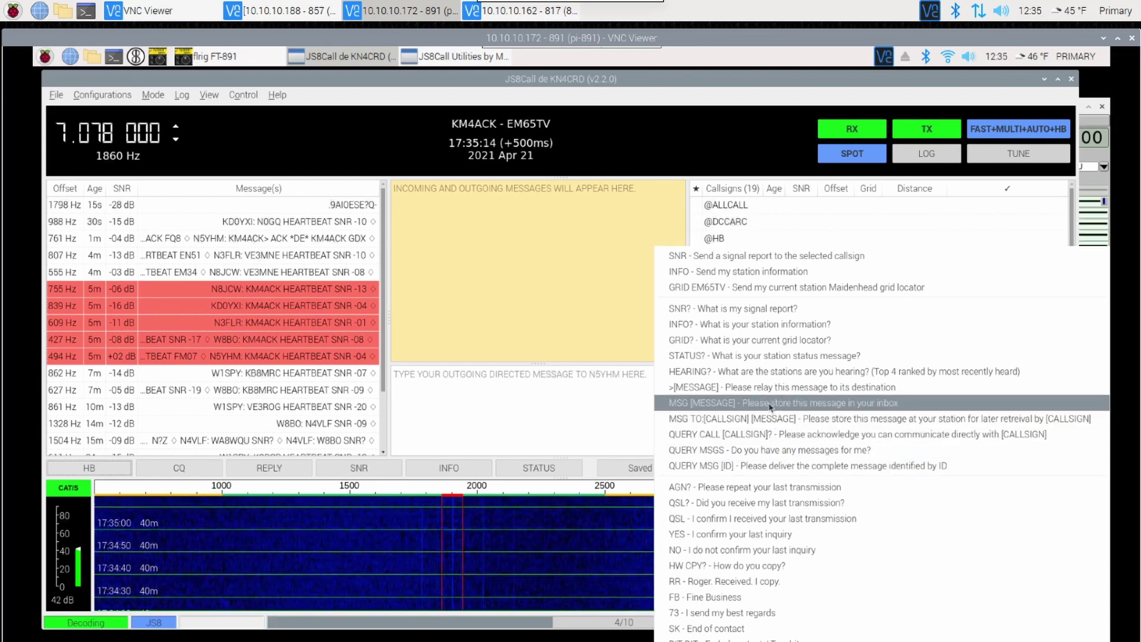
left_click(801, 404)
type("TE")
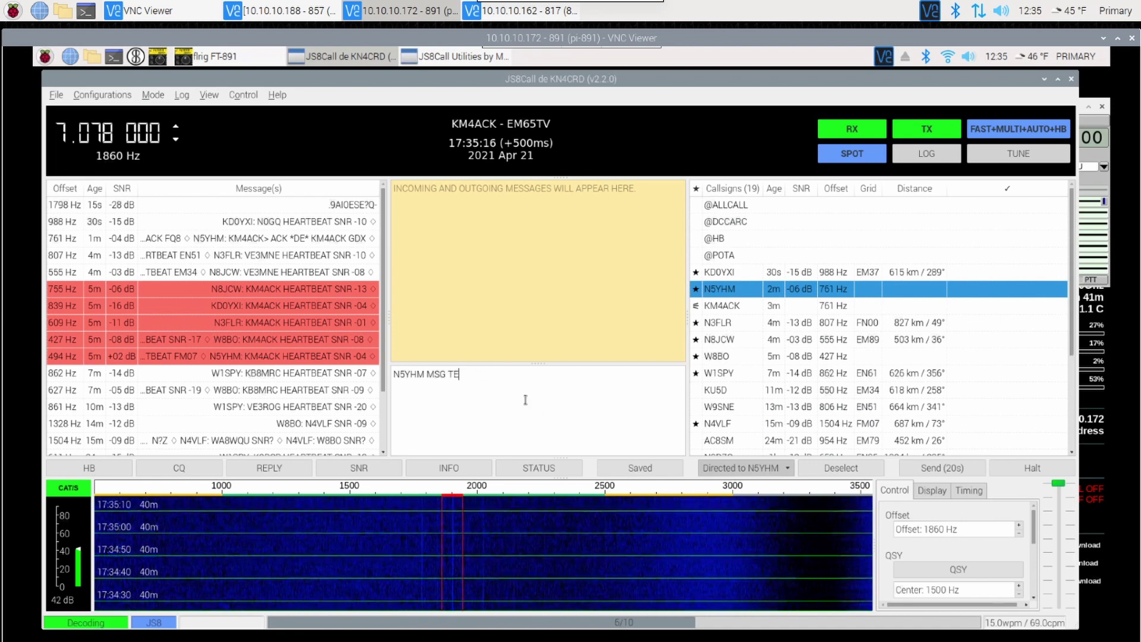
type("ST FOR VIDEO")
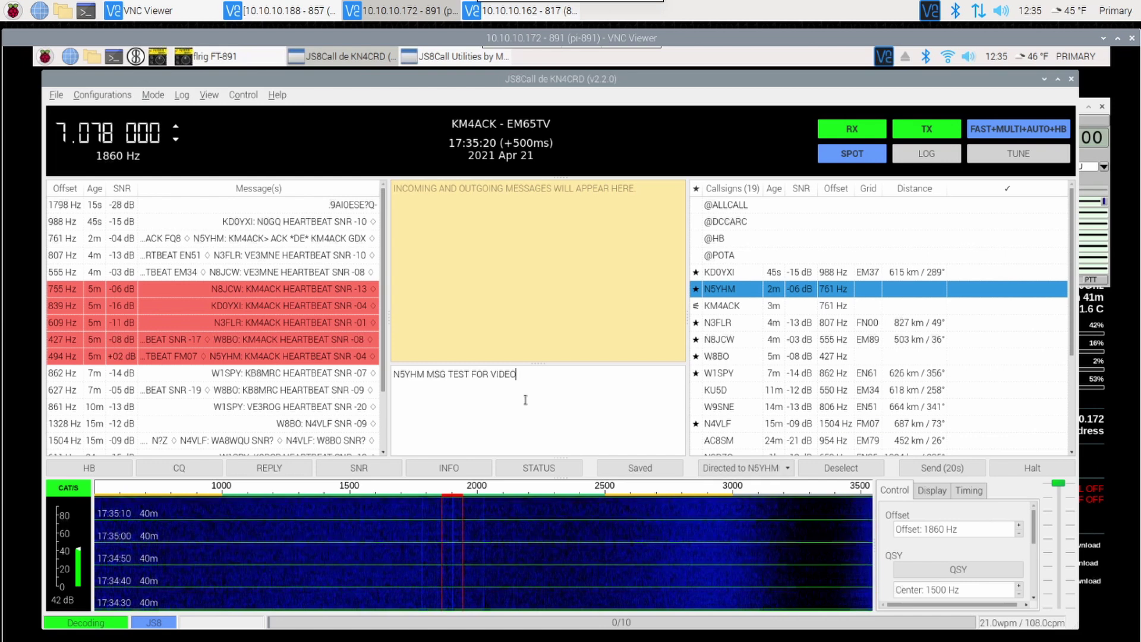
key("Return")
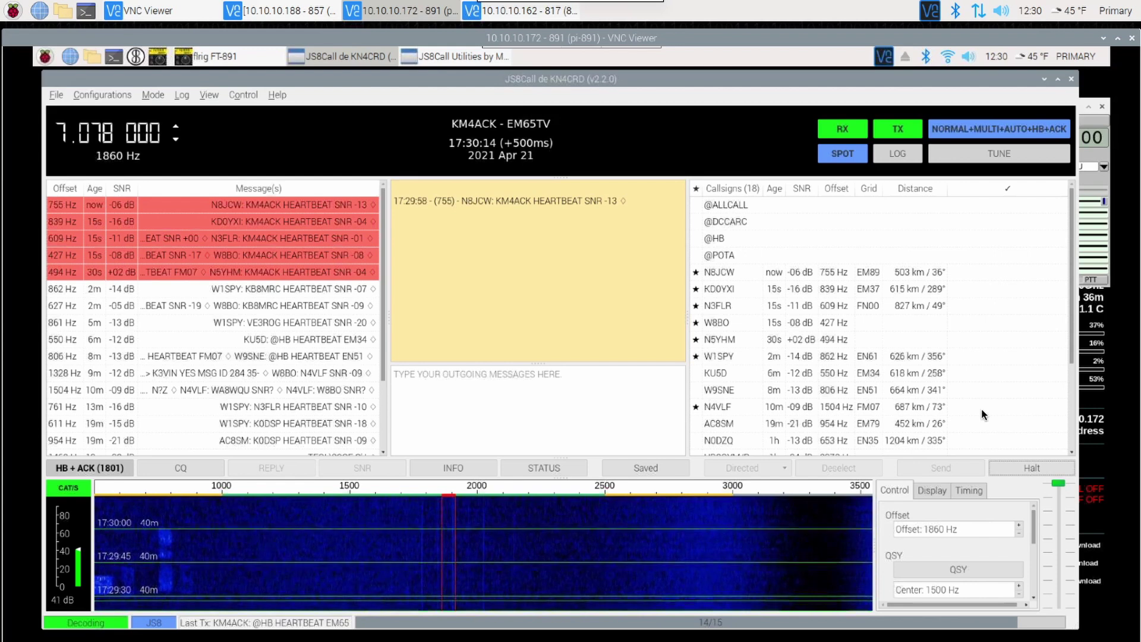
left_click(717, 341)
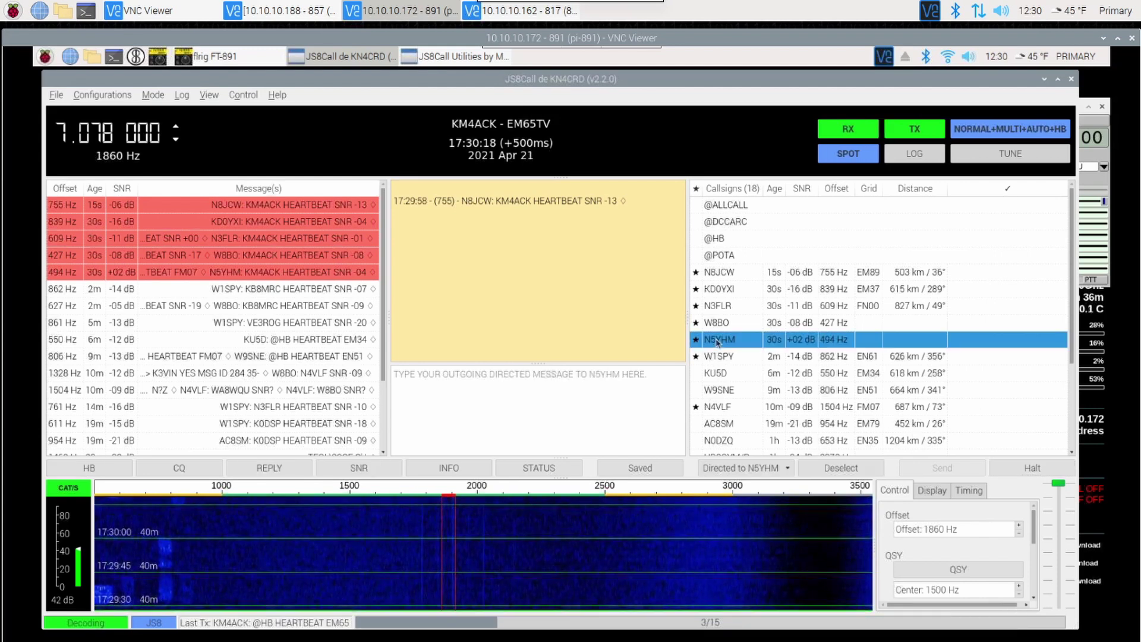
right_click(717, 342)
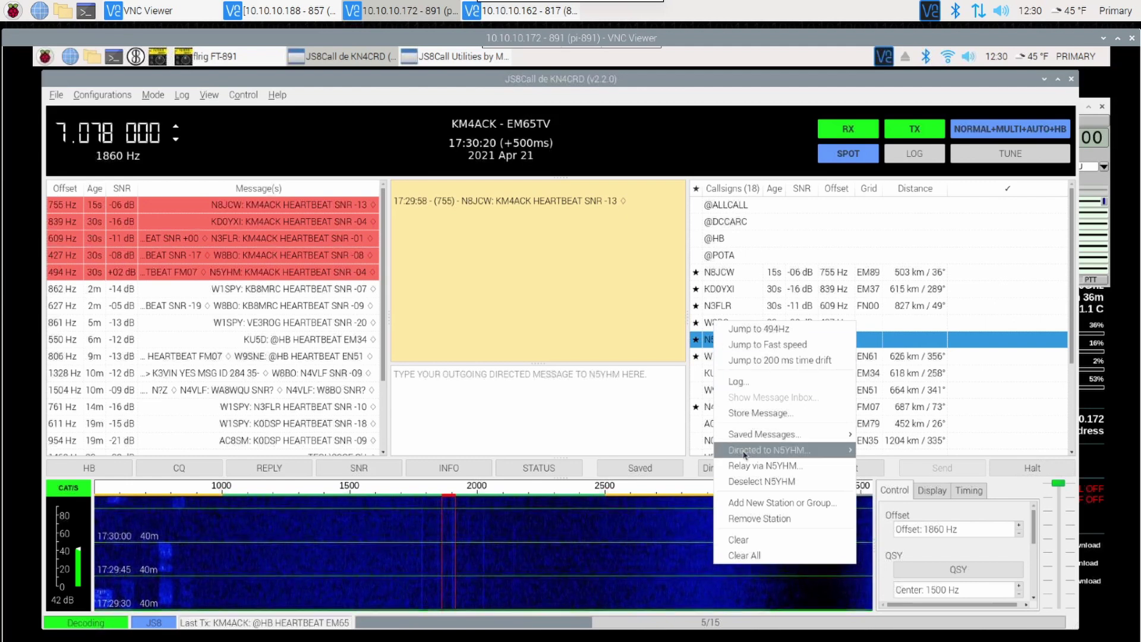
mouse_move(744, 455)
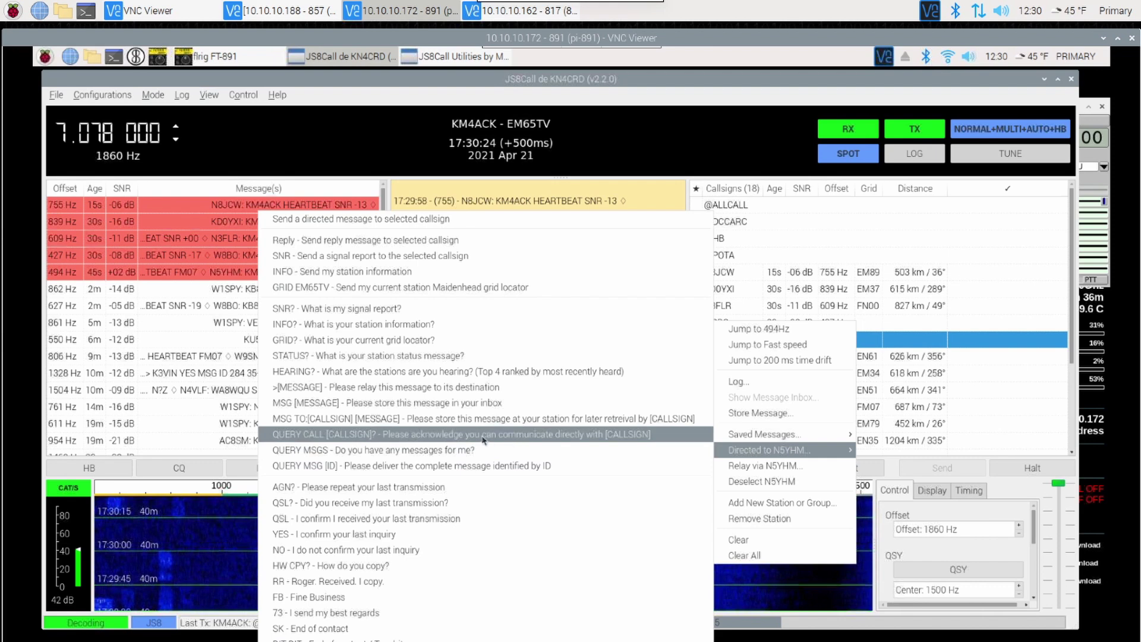
left_click(415, 387)
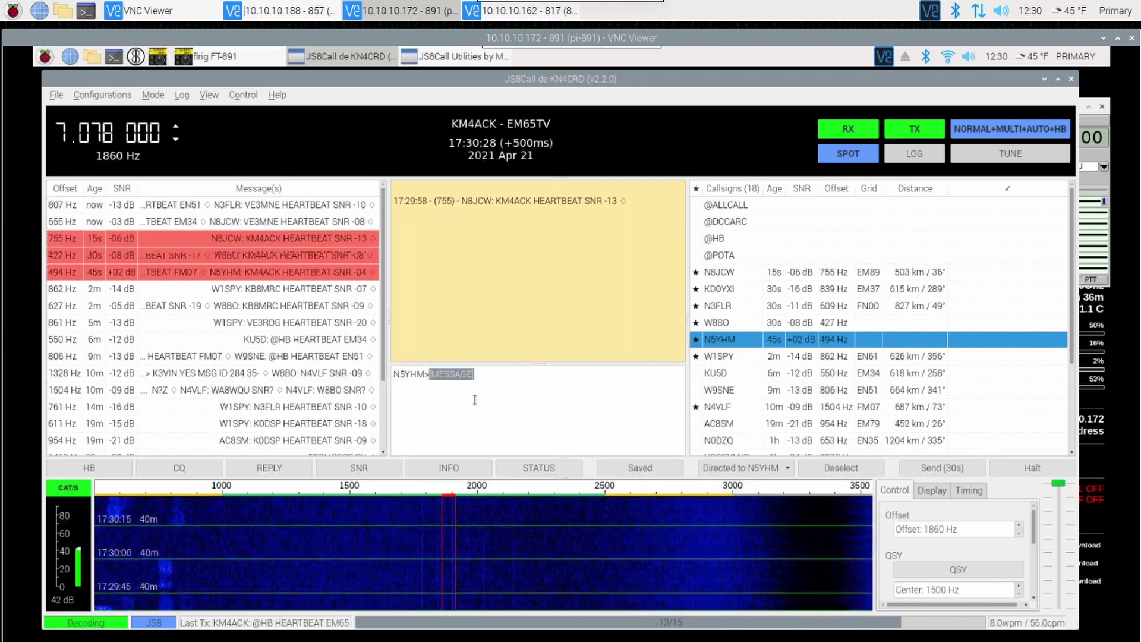
key("Left")
type("KM4")
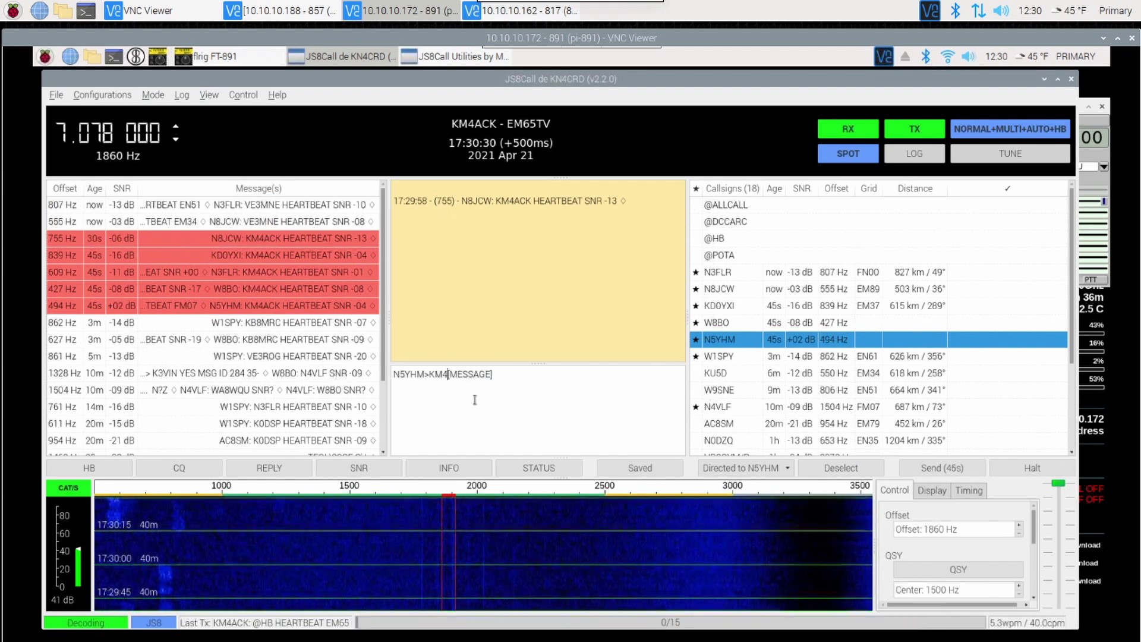
type("ACK ")
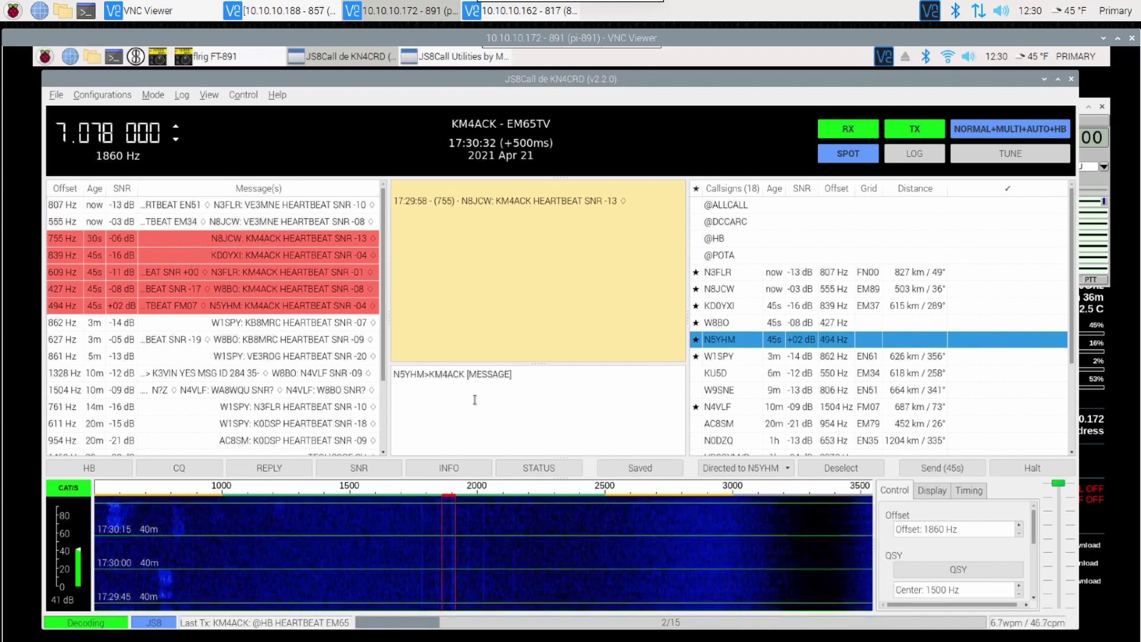
type("MSG")
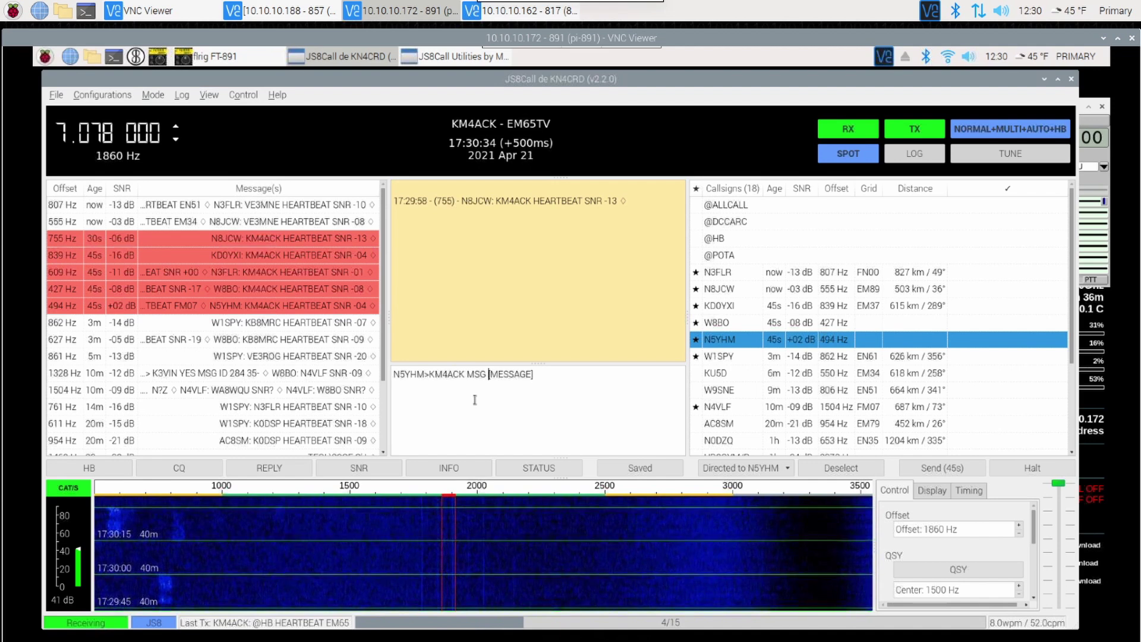
- Replace the relay message's placeholder with "TEST MSG" and send it
left_click_drag(489, 373, 539, 373)
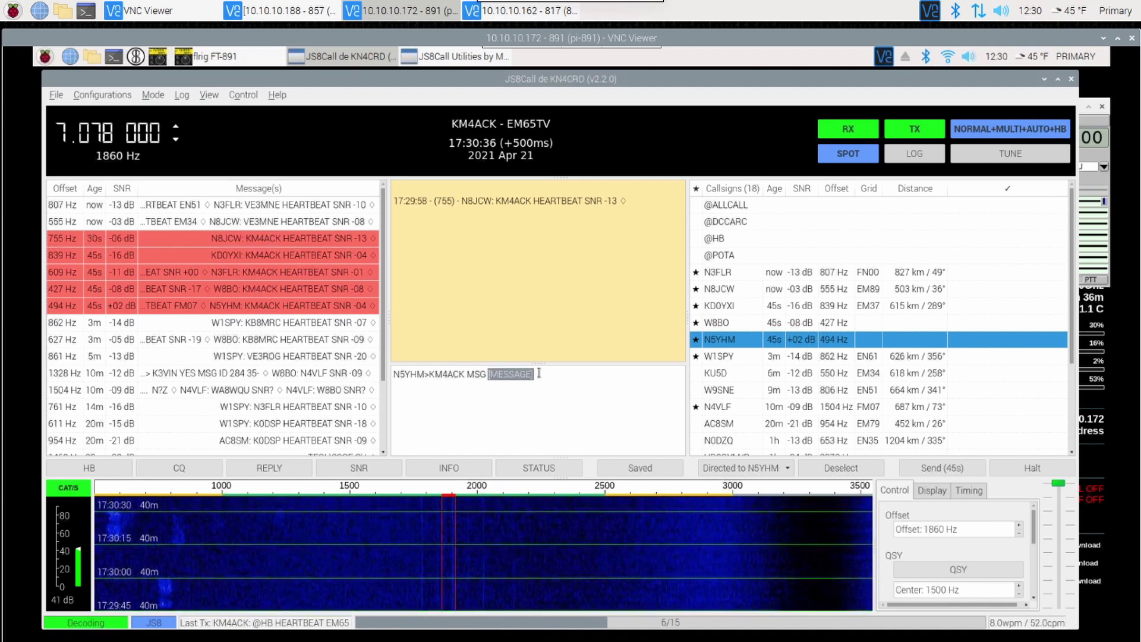
type("TEST ")
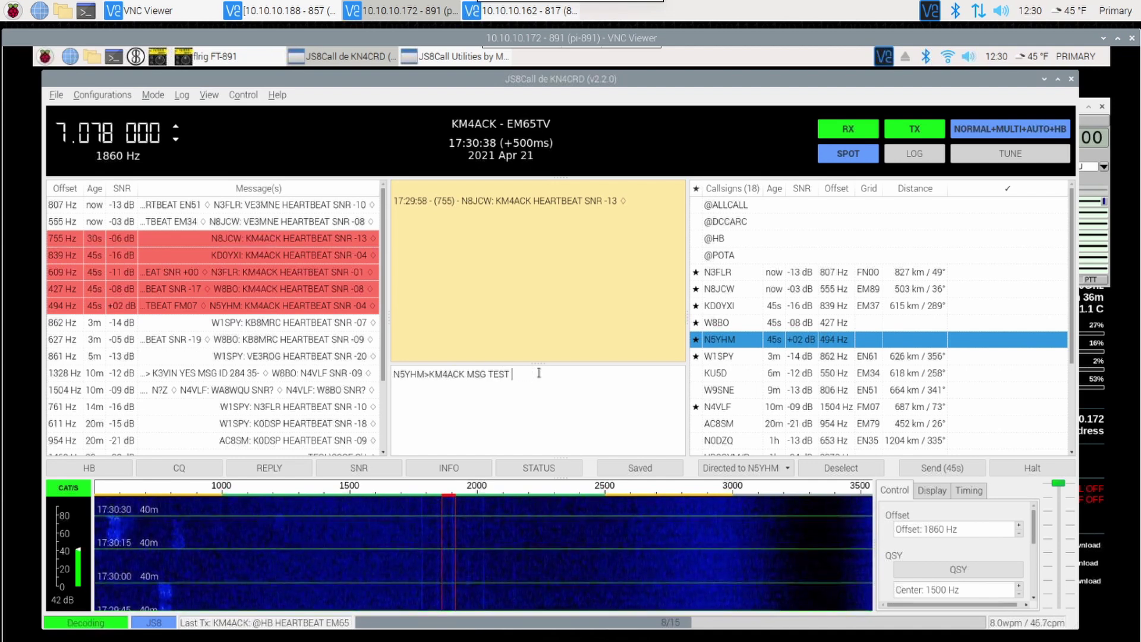
type("MSG")
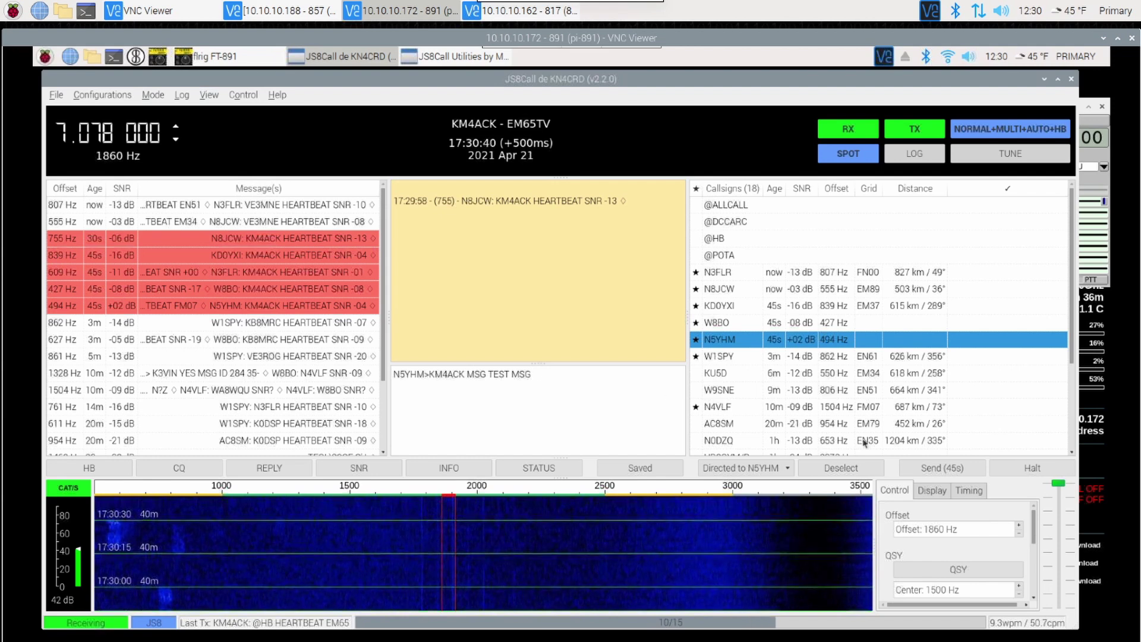
left_click(927, 468)
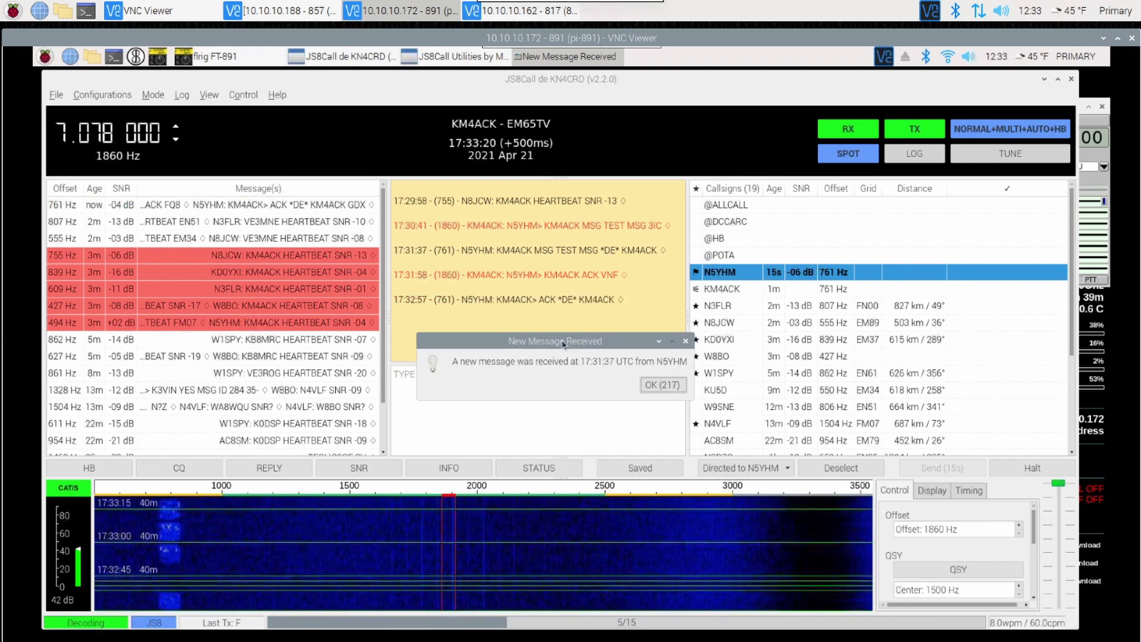
- Dismiss the new message notification and show the message inbox for N5YHM
left_click(663, 384)
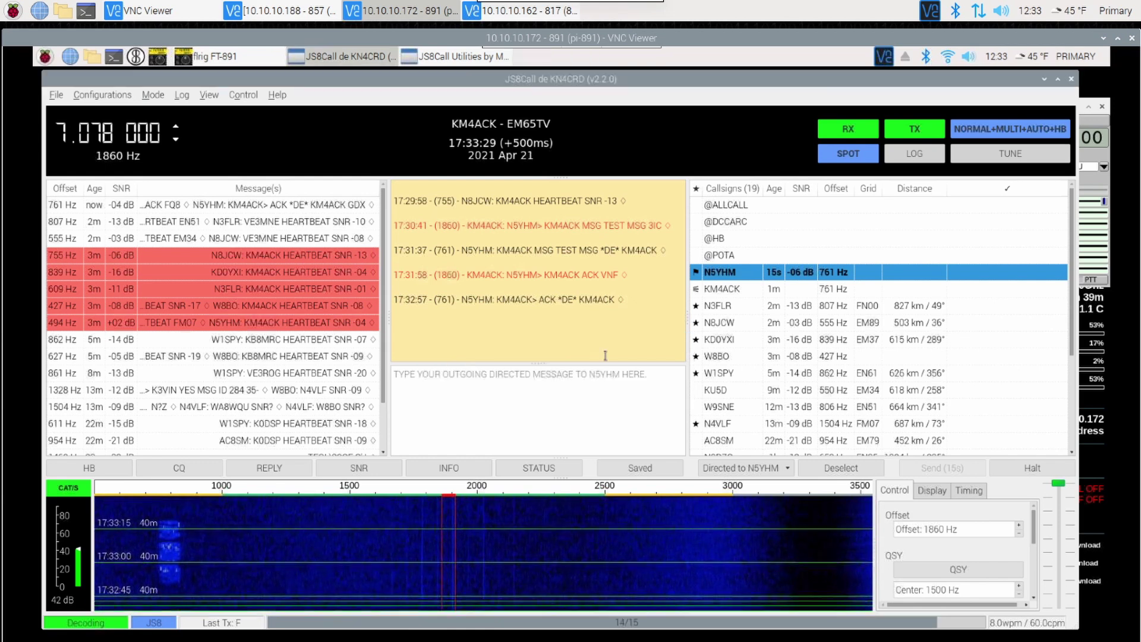
right_click(720, 274)
left_click(721, 279)
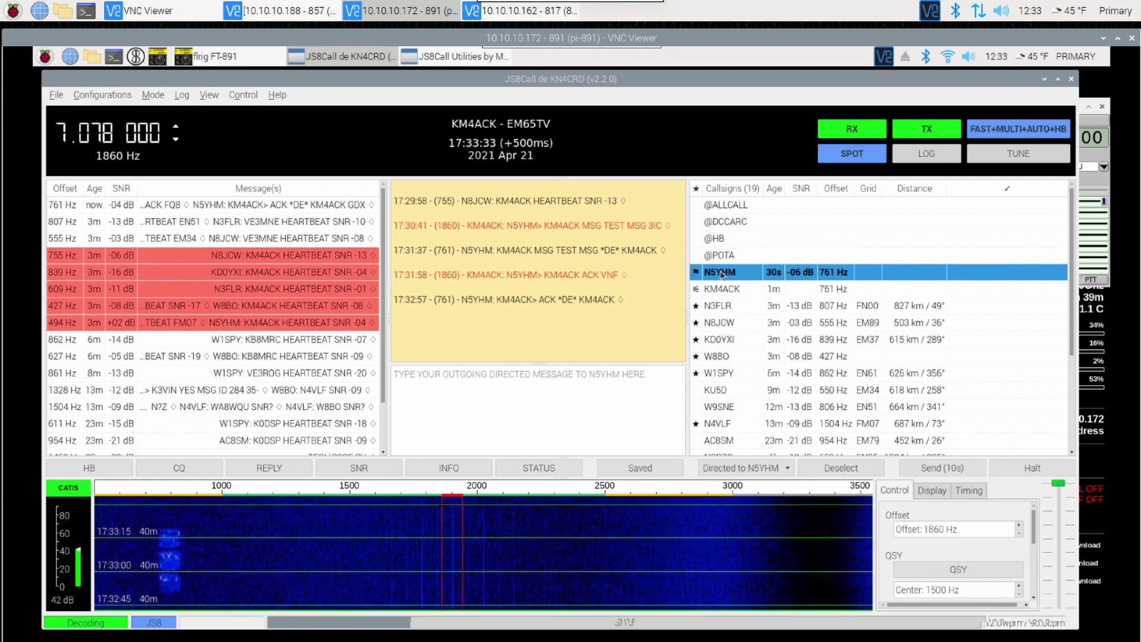
right_click(722, 275)
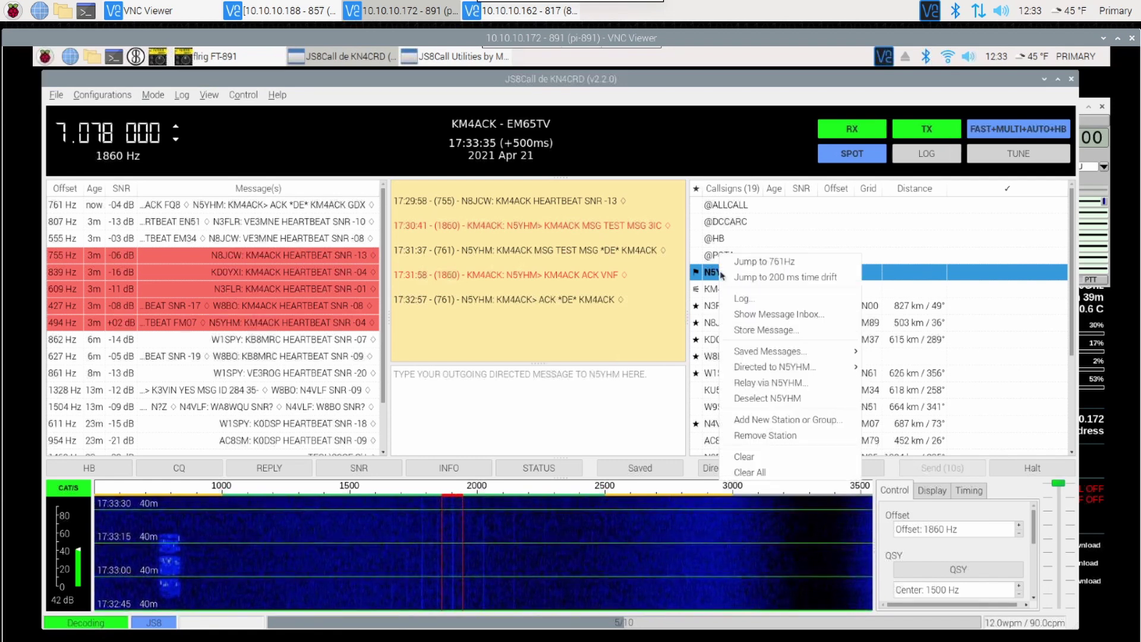
left_click(751, 317)
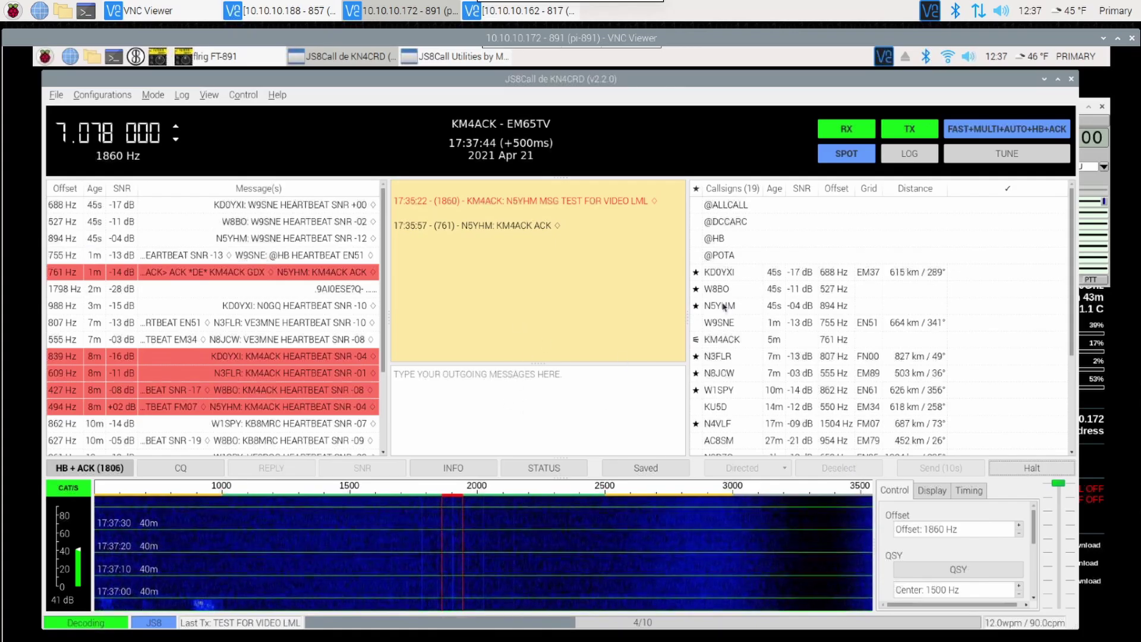
left_click(724, 307)
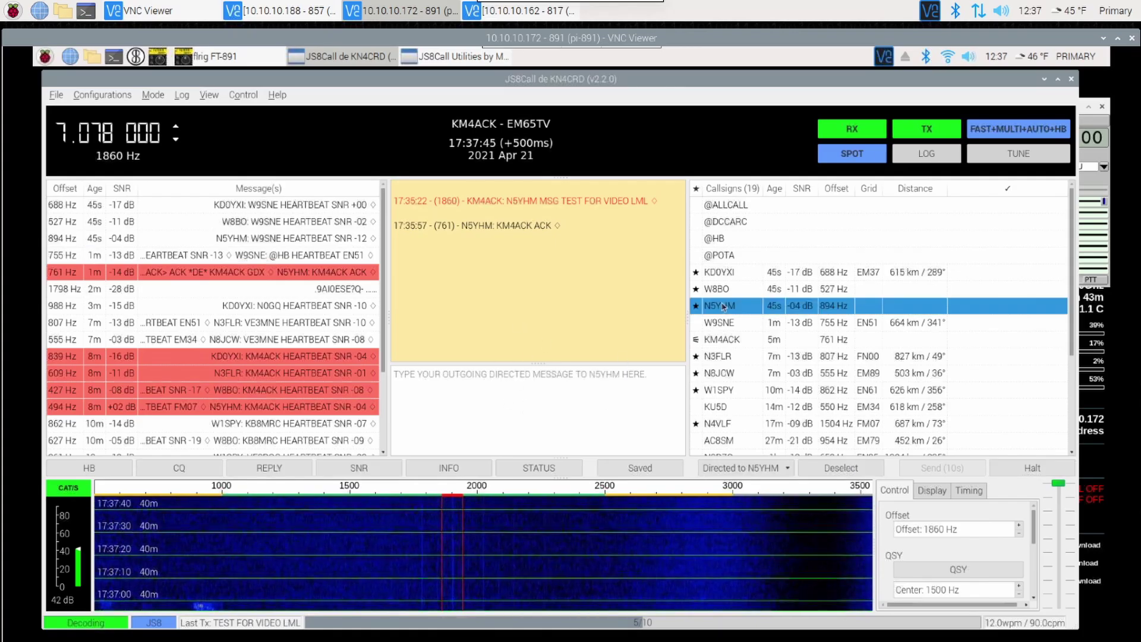
left_click(756, 469)
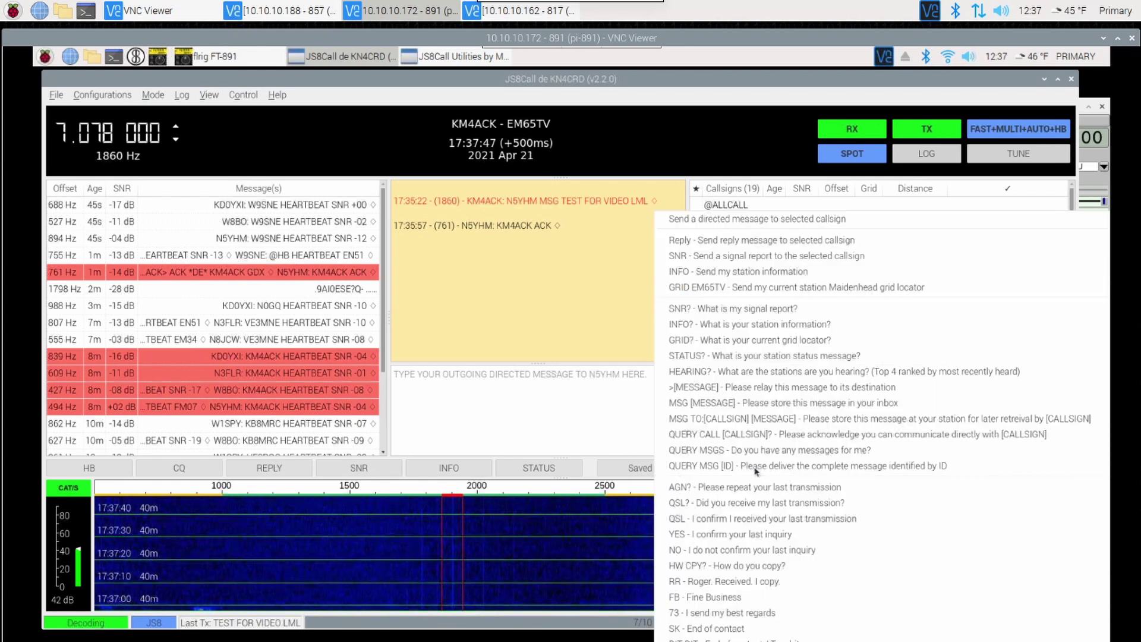
left_click(810, 420)
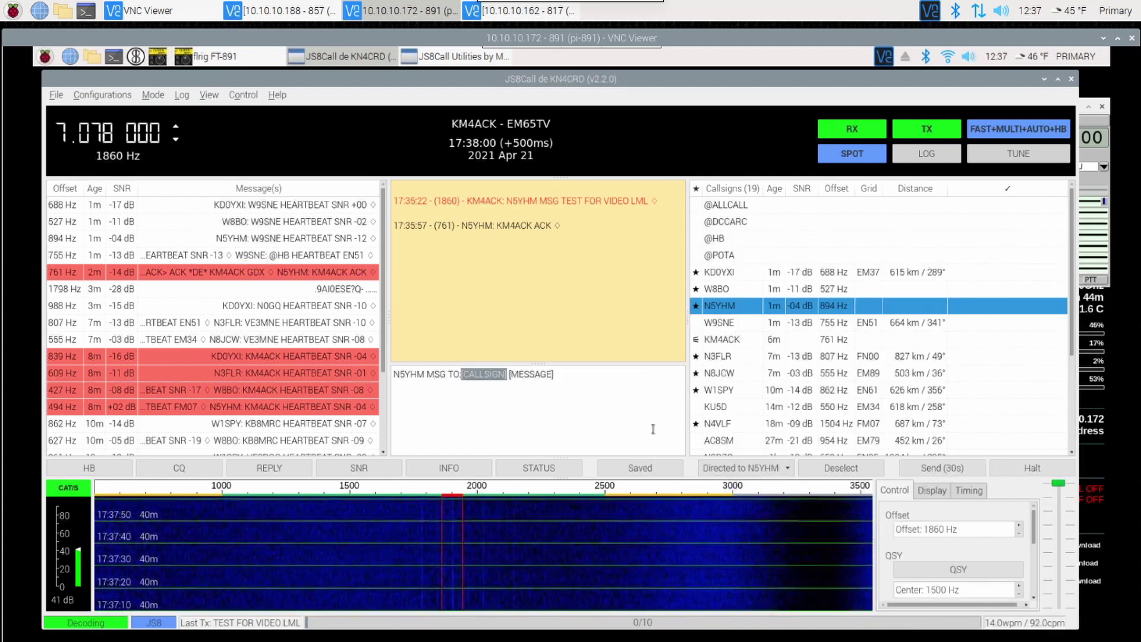
type("W8APP")
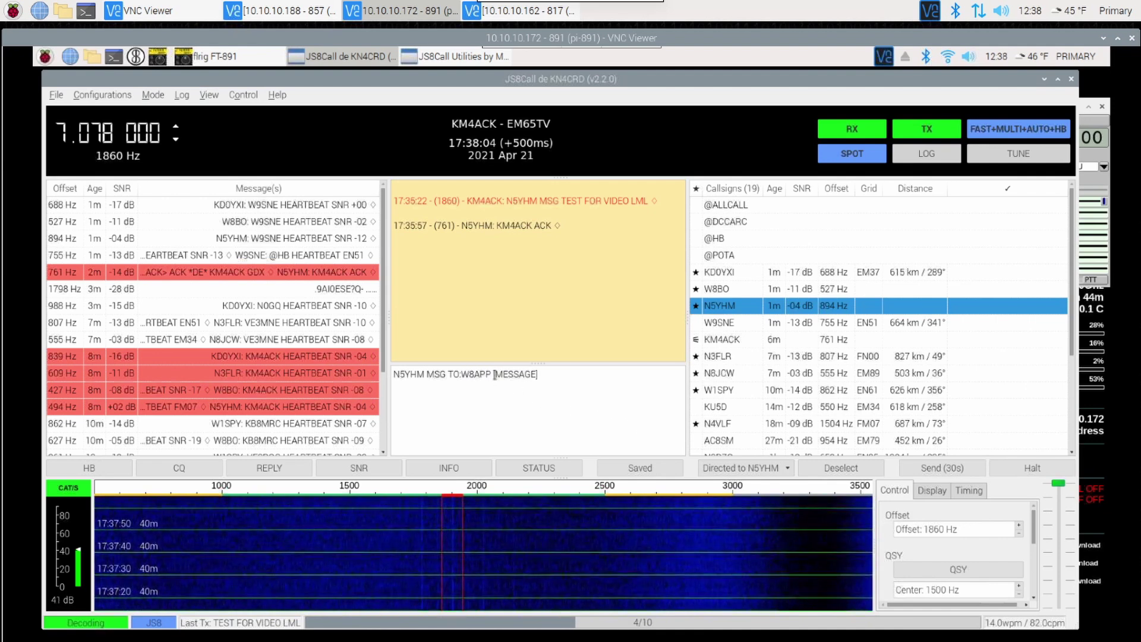
- Replace the stored message's placeholder with "TEST MSG 4 VIDEO" and send it
left_click_drag(494, 375, 539, 374)
key("BackSpace")
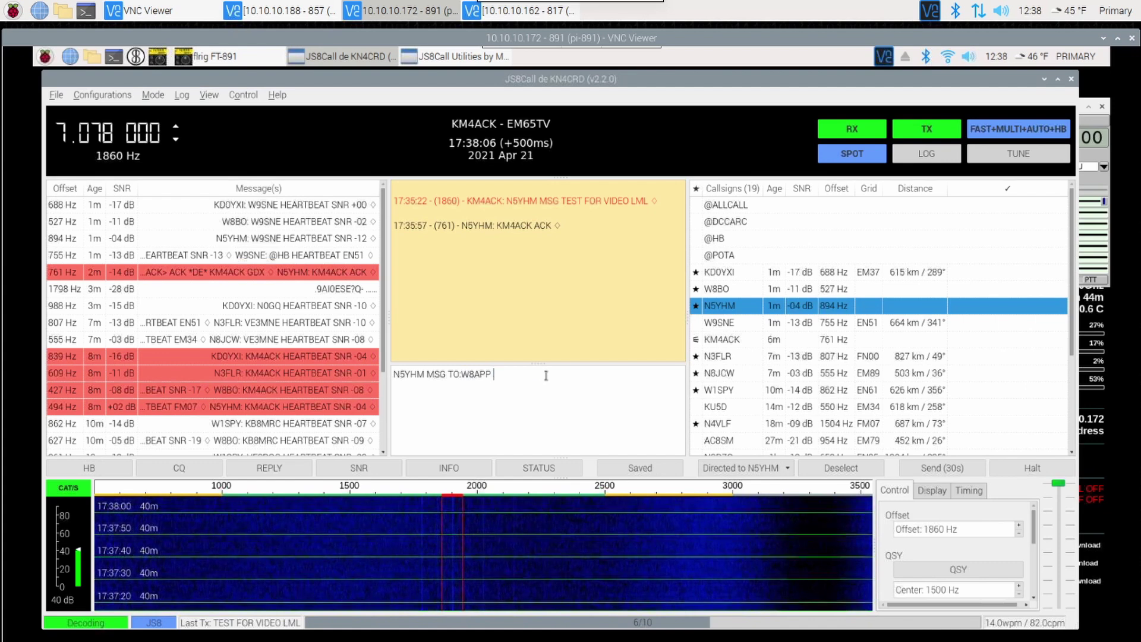
type("TE")
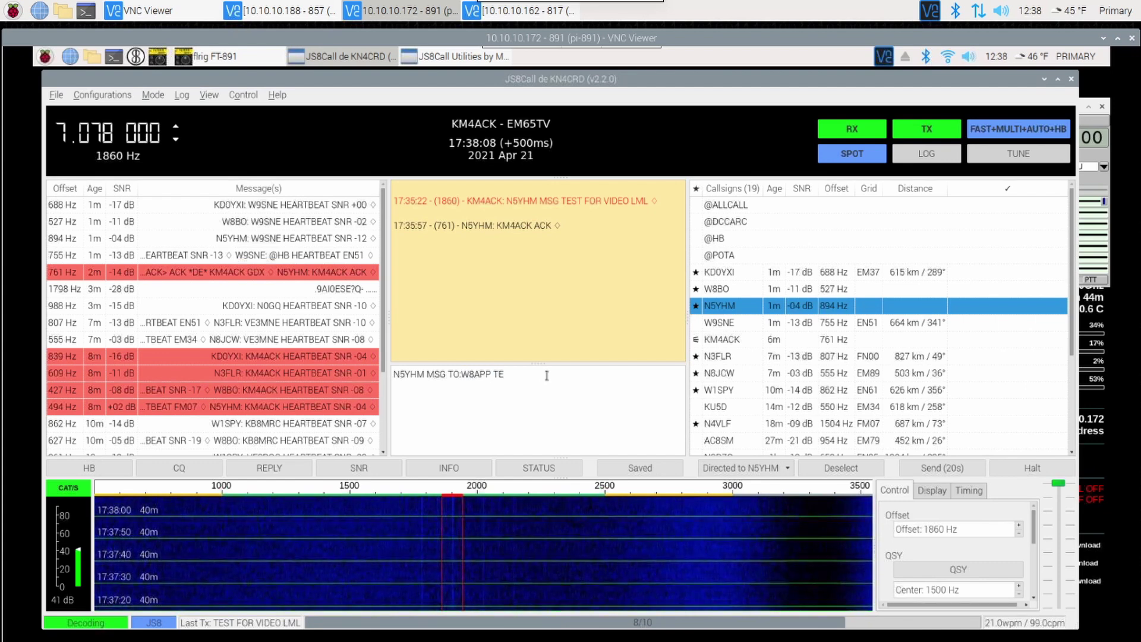
type("ST ")
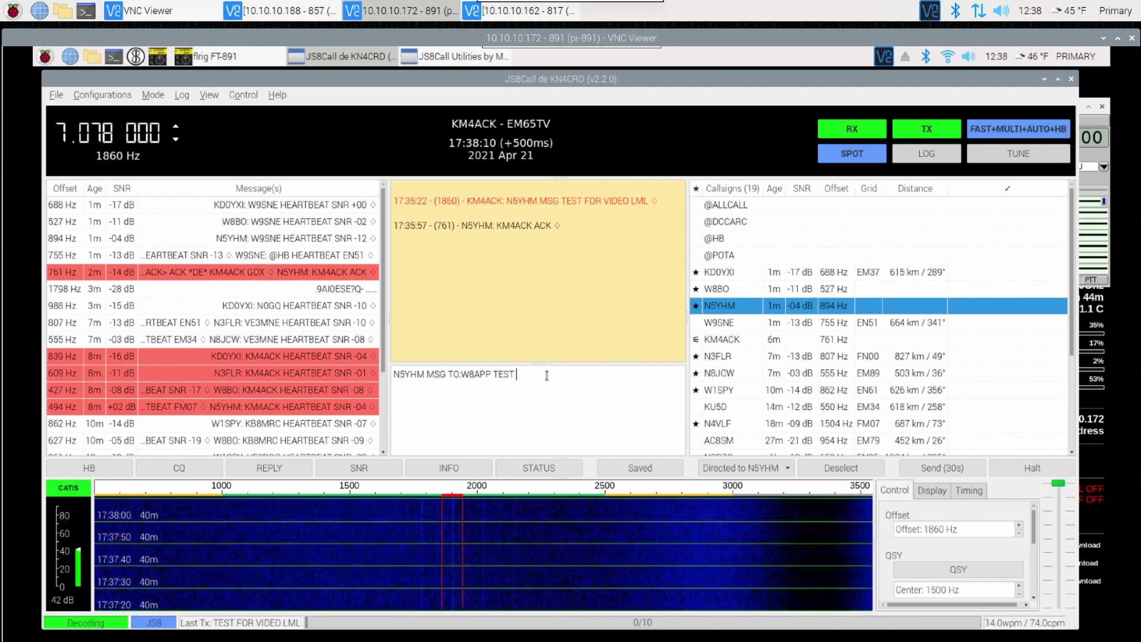
type("MSG ")
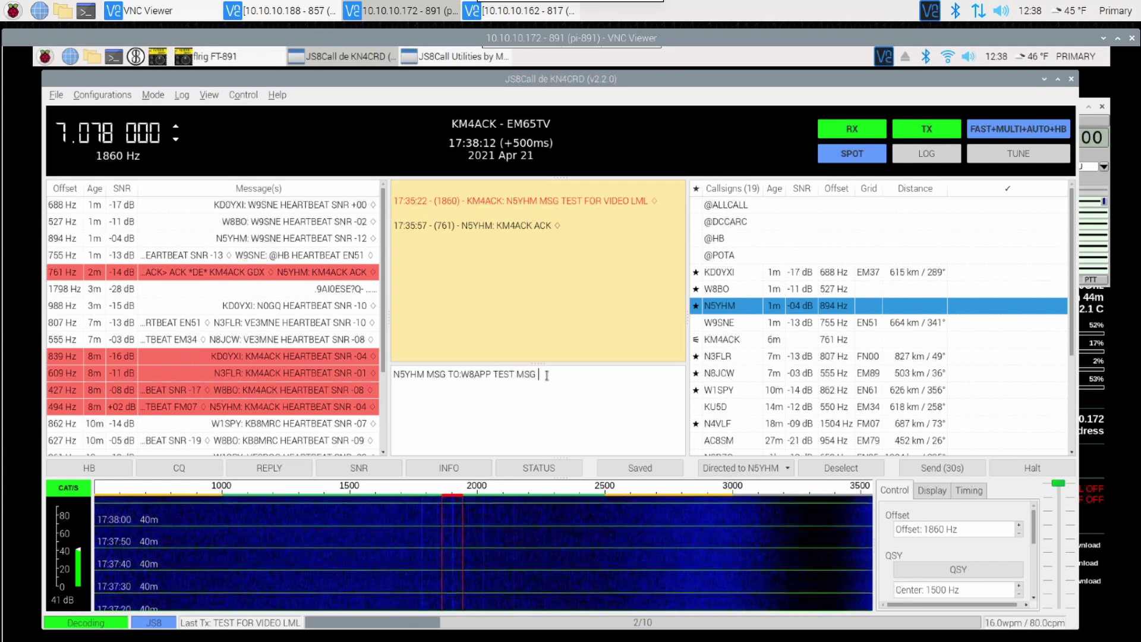
type("4 VIDEO")
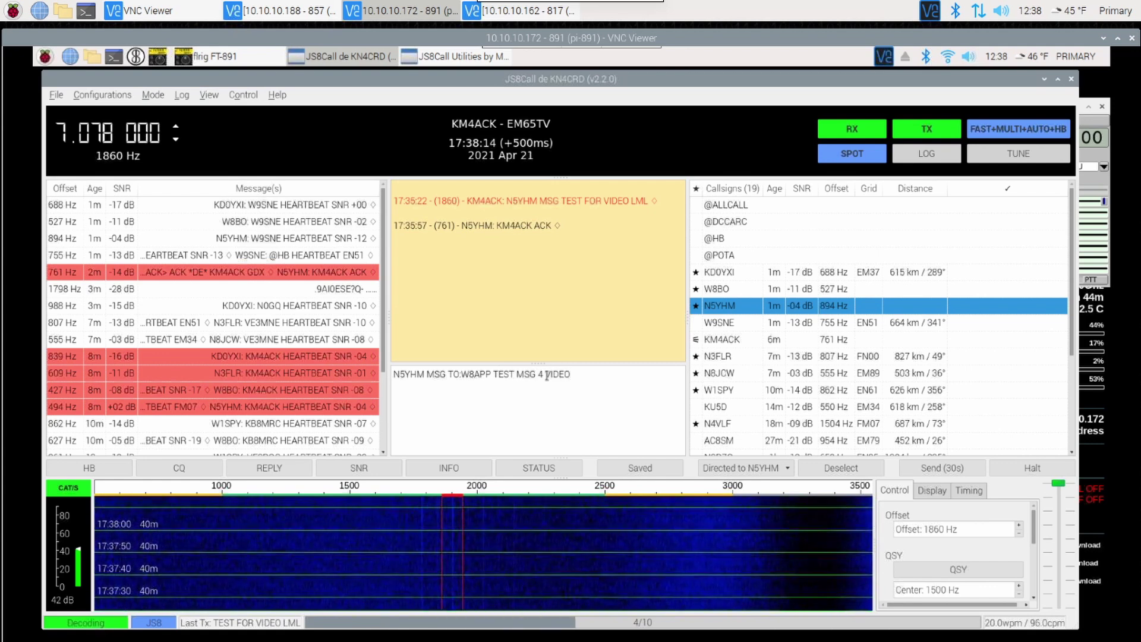
left_click(928, 469)
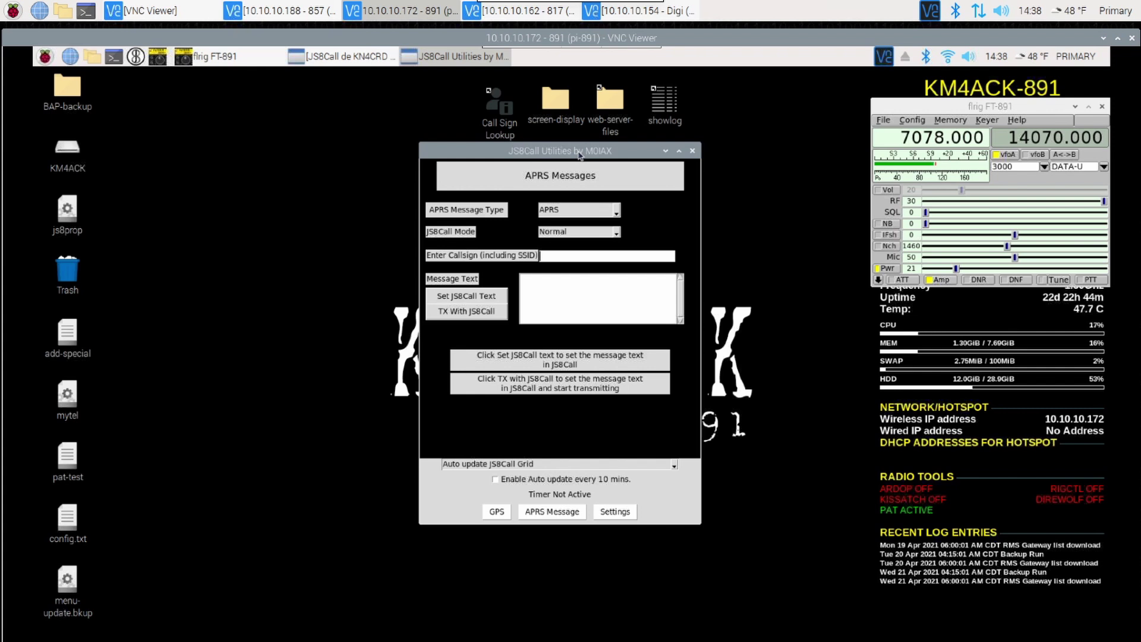
- Bring up the JS8Call main window and place the JS8Call Utilities window in front, over its received-message list
left_click_drag(583, 156, 199, 183)
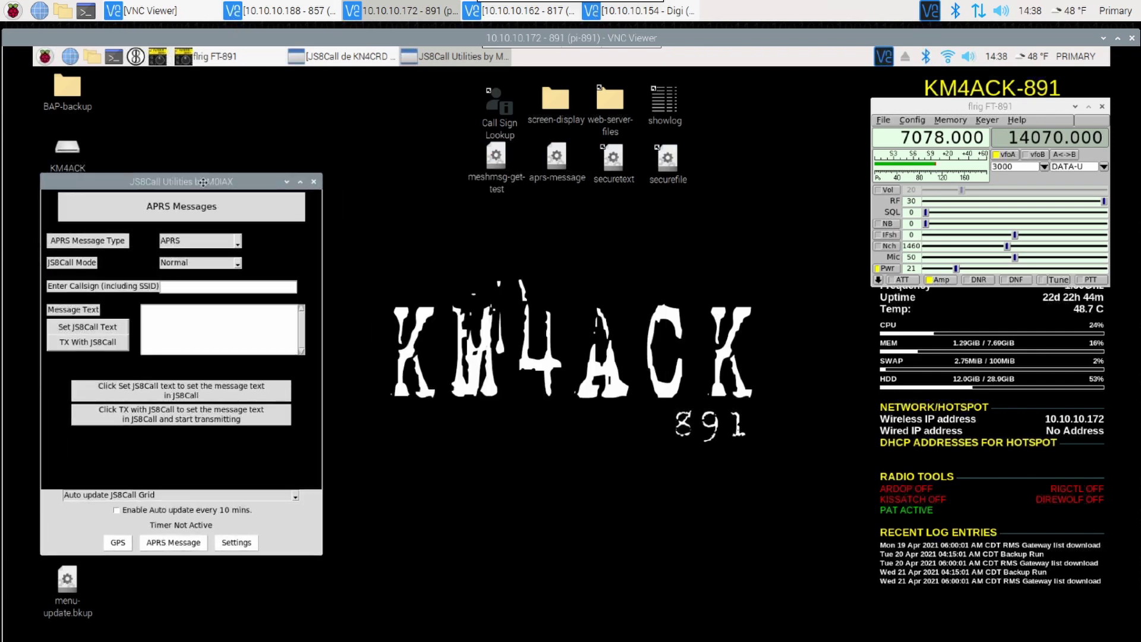
left_click(353, 57)
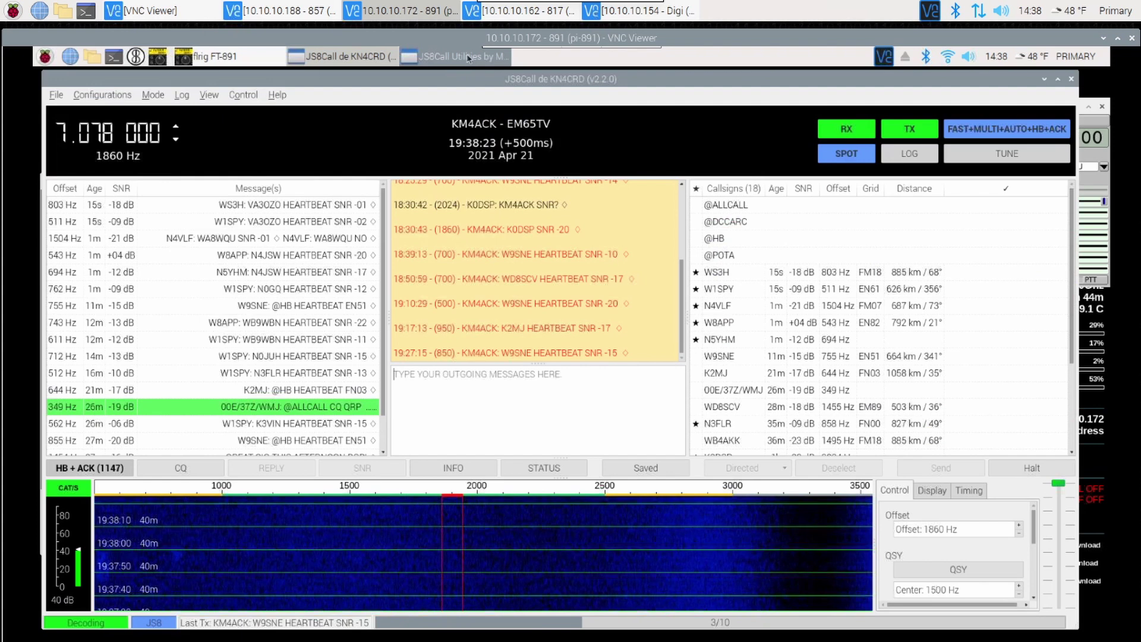
left_click(464, 56)
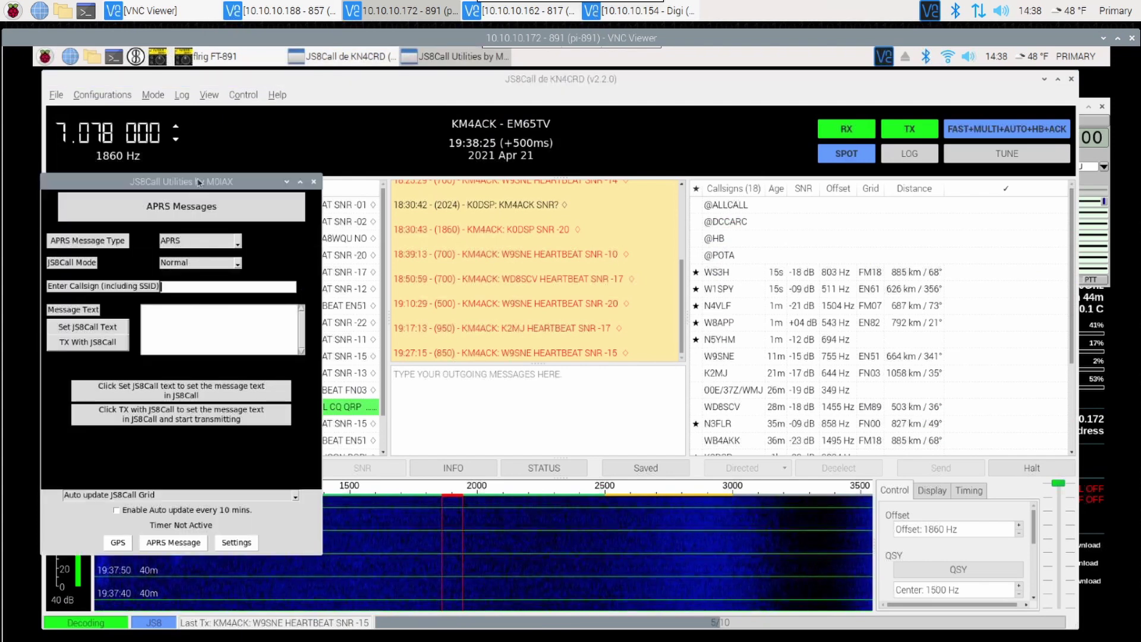
left_click_drag(197, 185, 247, 163)
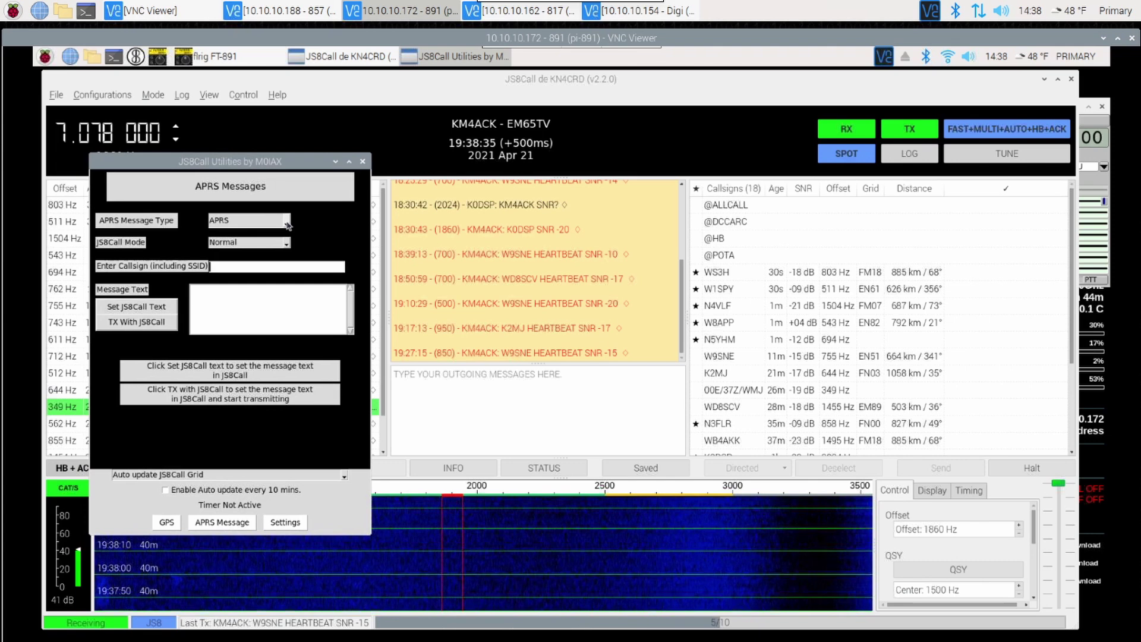
- Set the APRS message type to APRS and enter km4ack-2 as the destination callsign with SSID
left_click(287, 223)
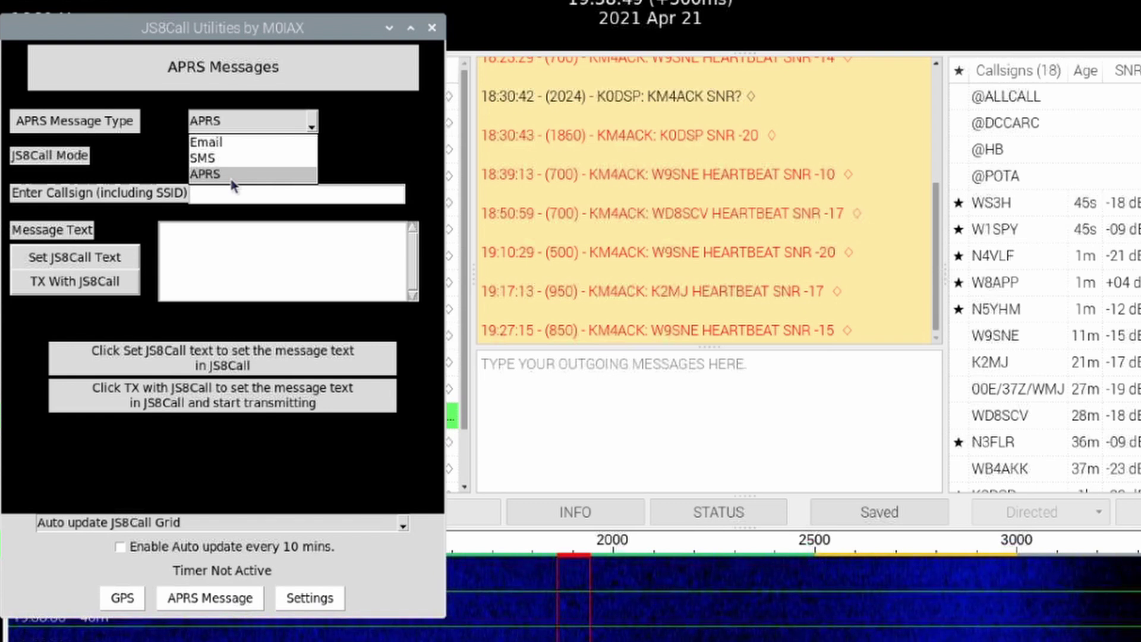
left_click(223, 174)
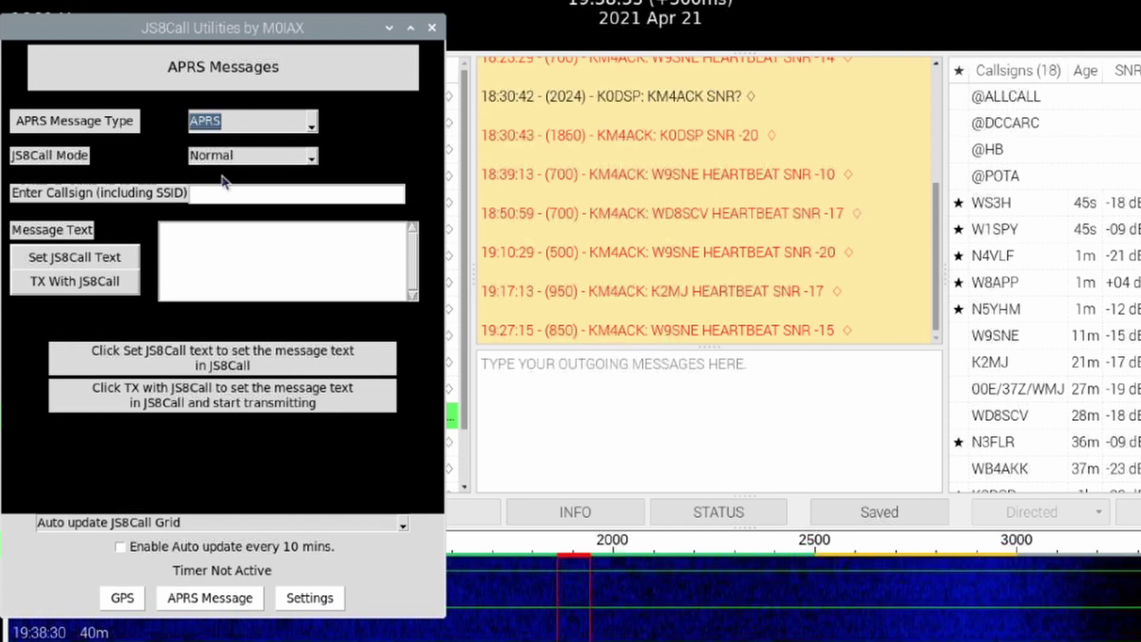
left_click(215, 195)
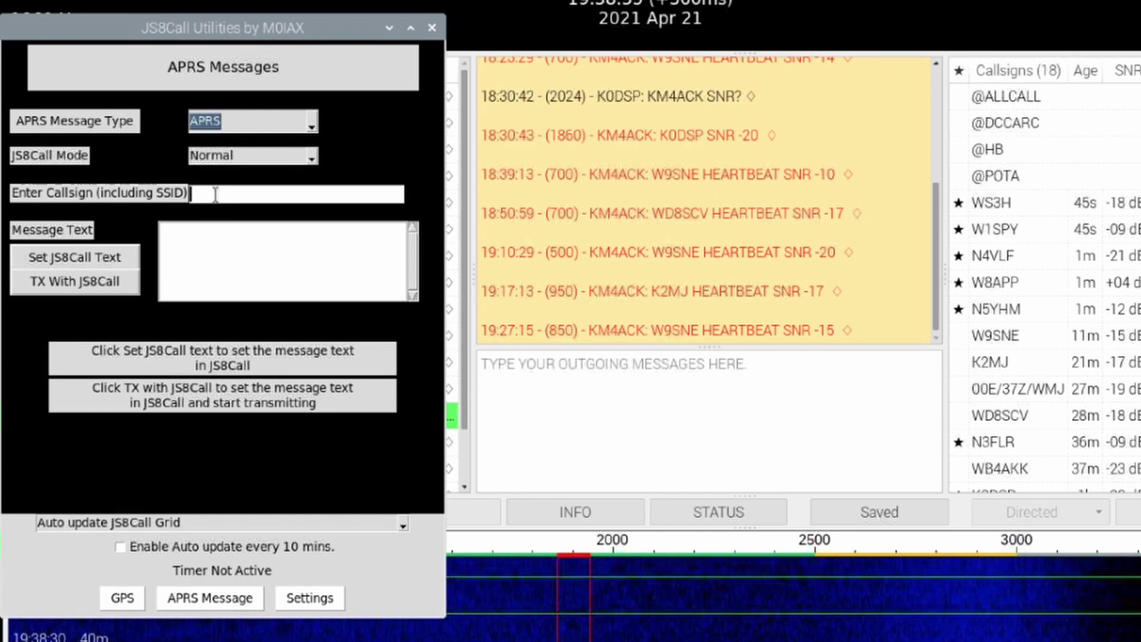
type("km4ack")
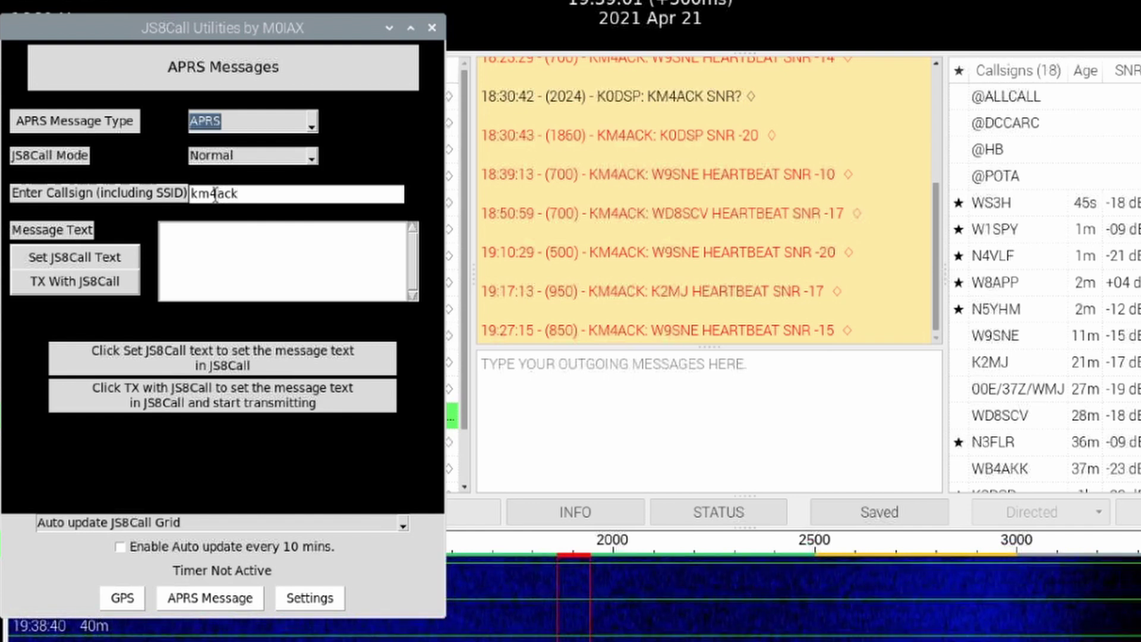
type("-2")
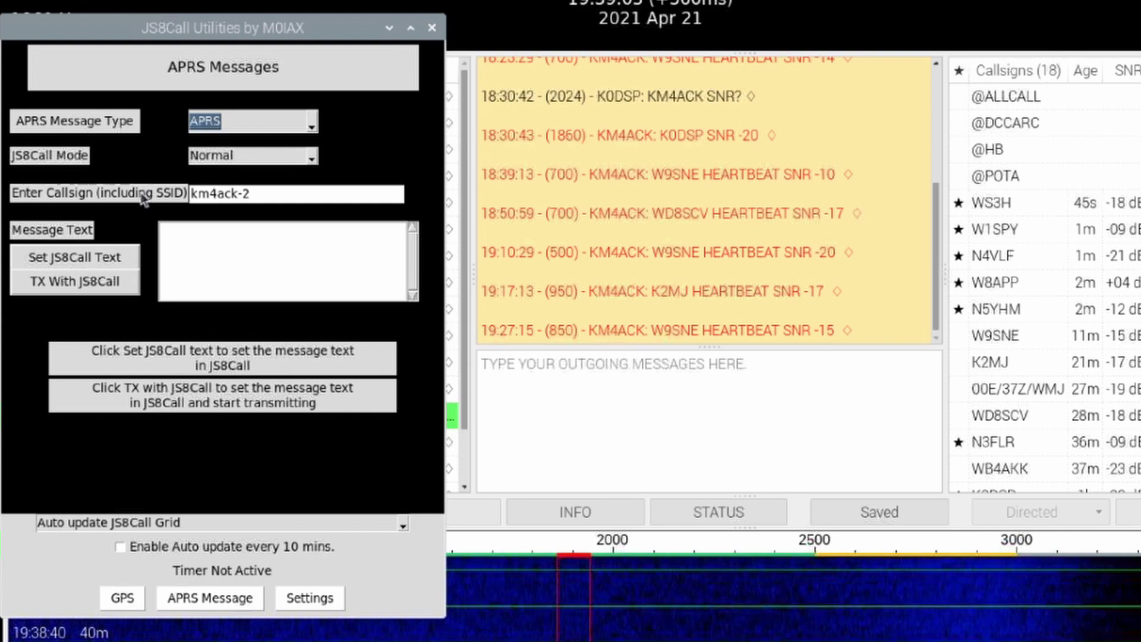
- Enter "test for video" as the APRS message text, load it into JS8Call as outgoing text, and dismiss the notice
left_click(183, 234)
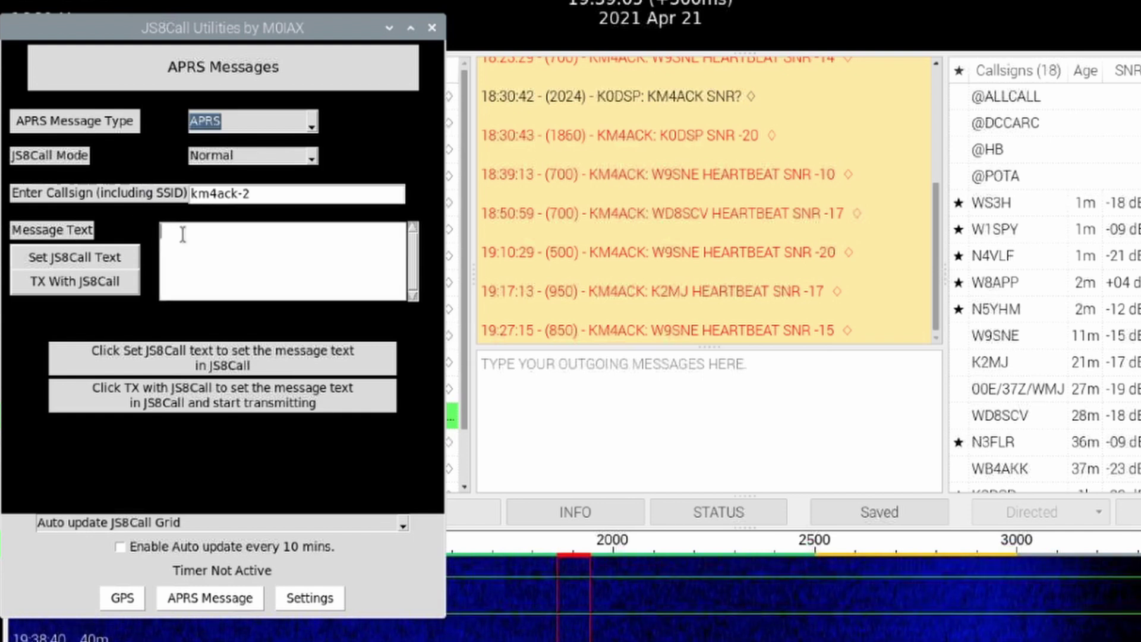
type("test")
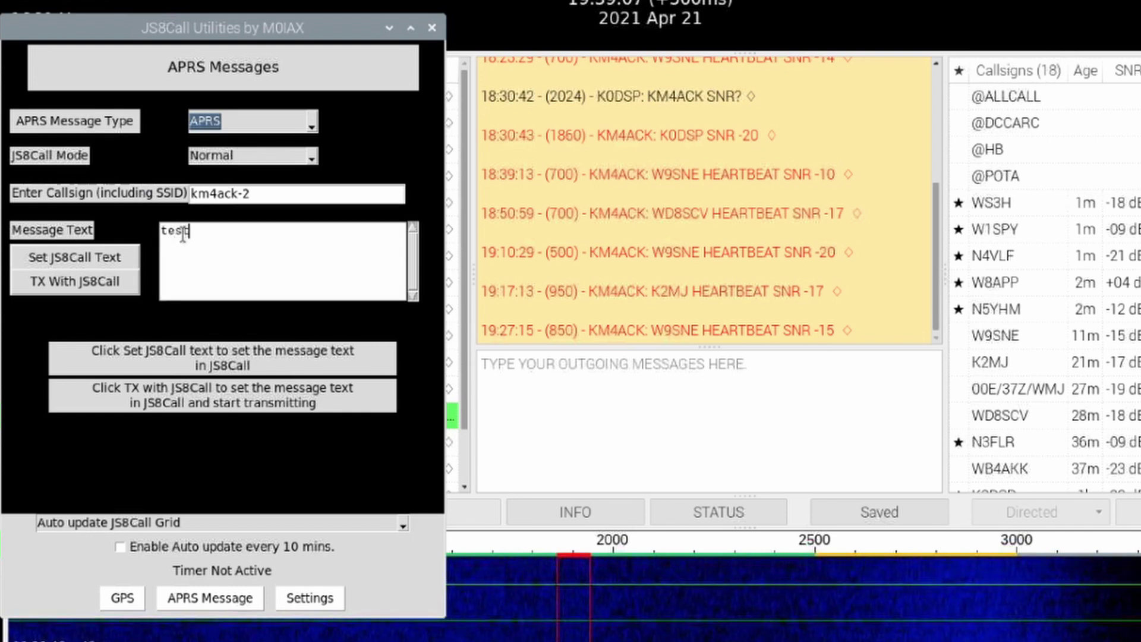
type(" for video")
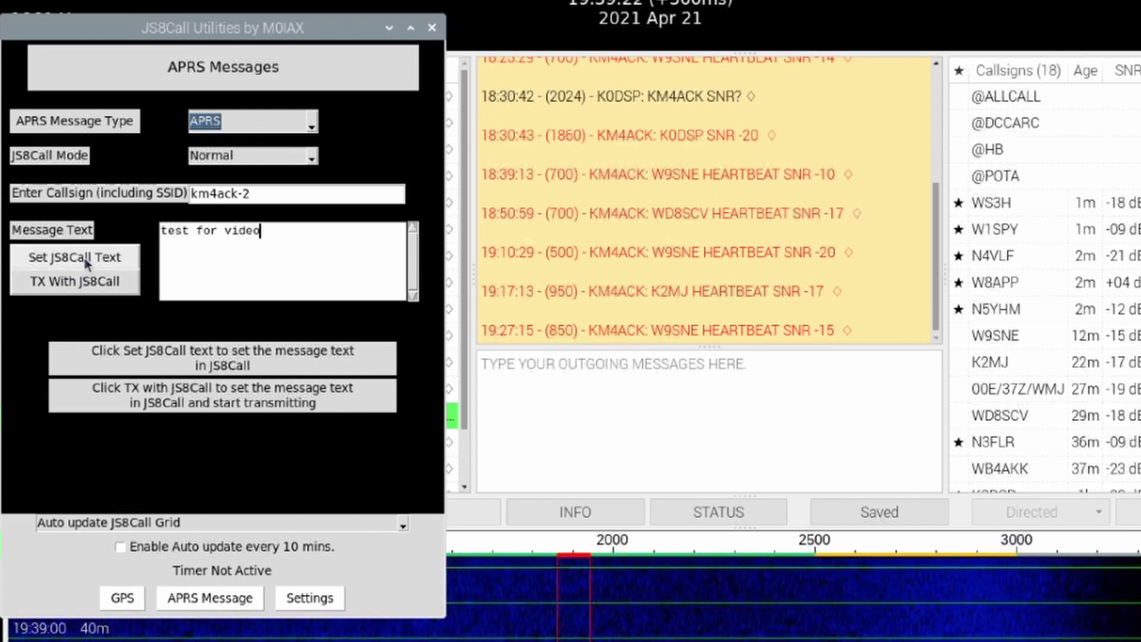
left_click(86, 264)
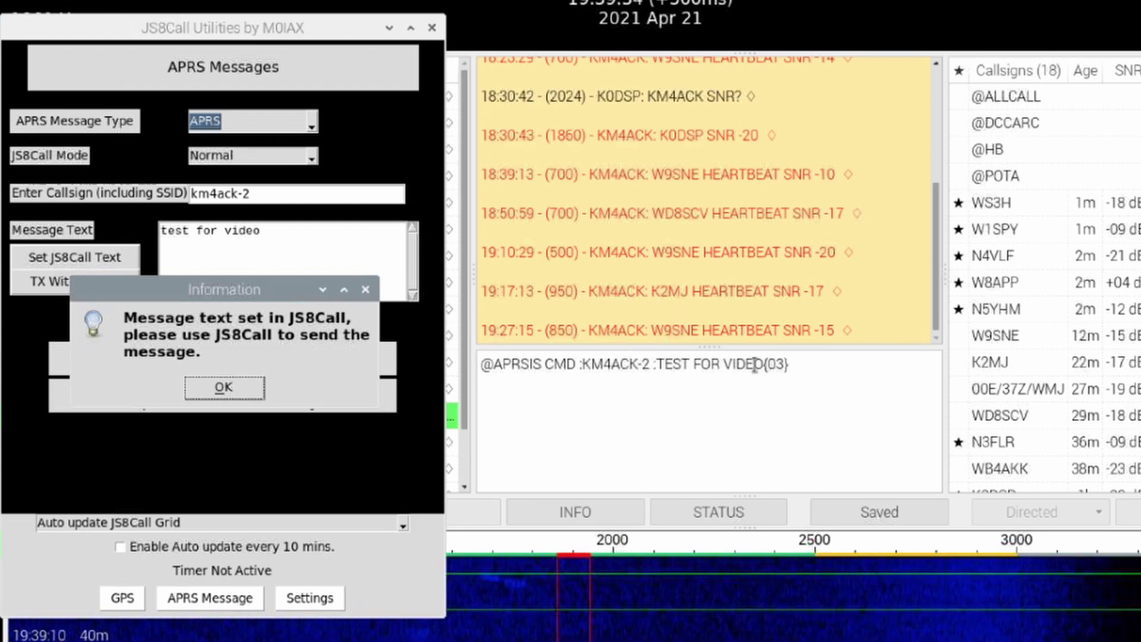
left_click(224, 388)
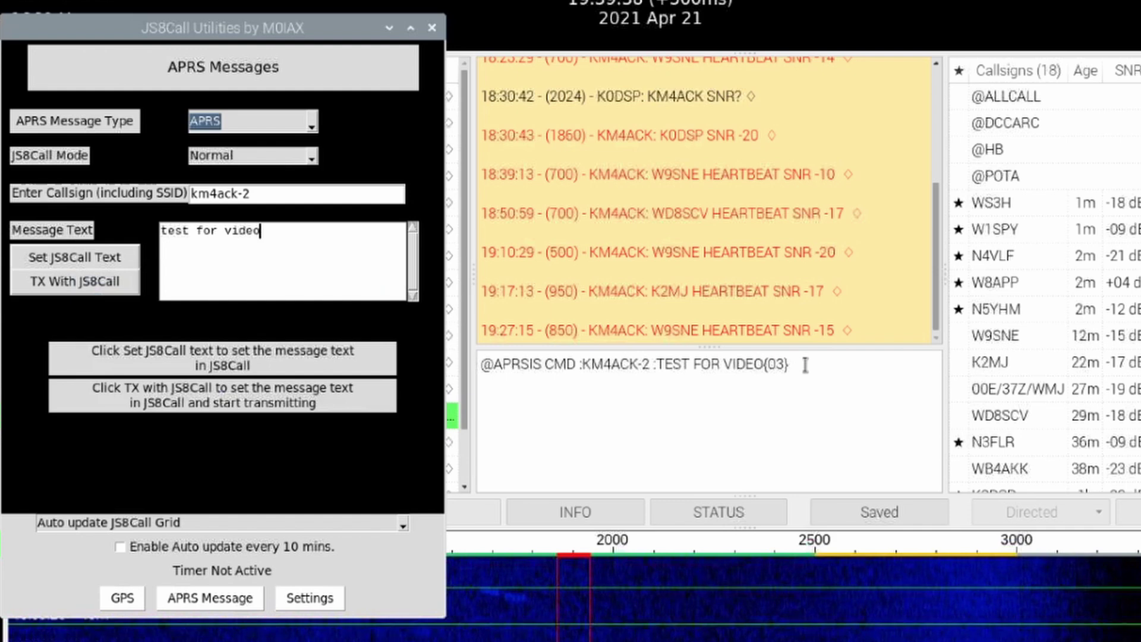
left_click_drag(807, 365, 467, 363)
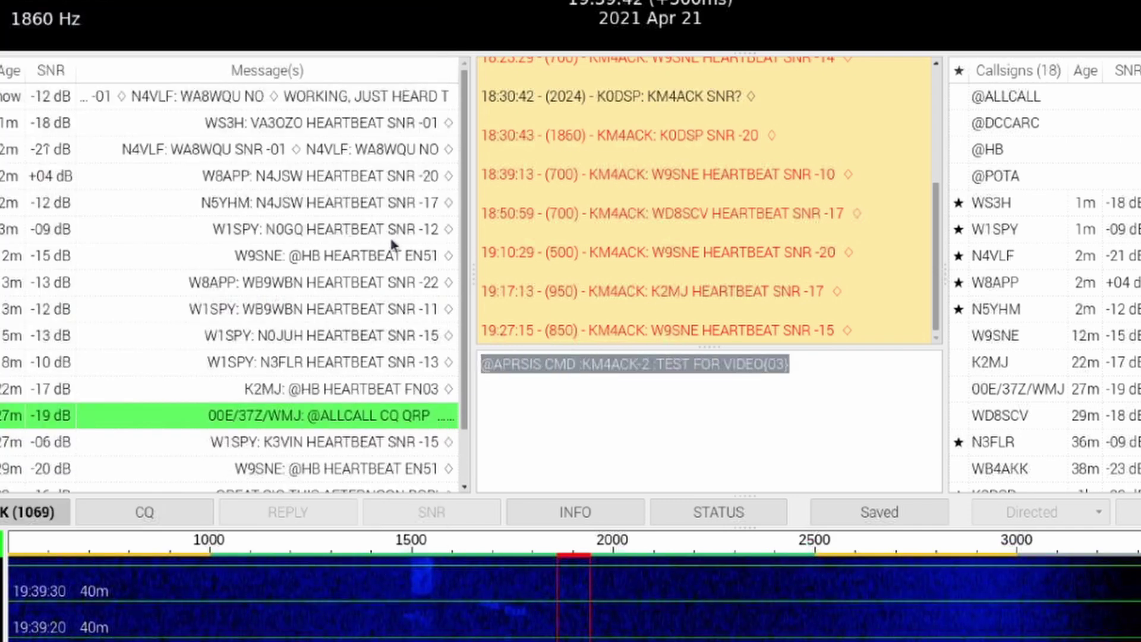
key("alt+Tab")
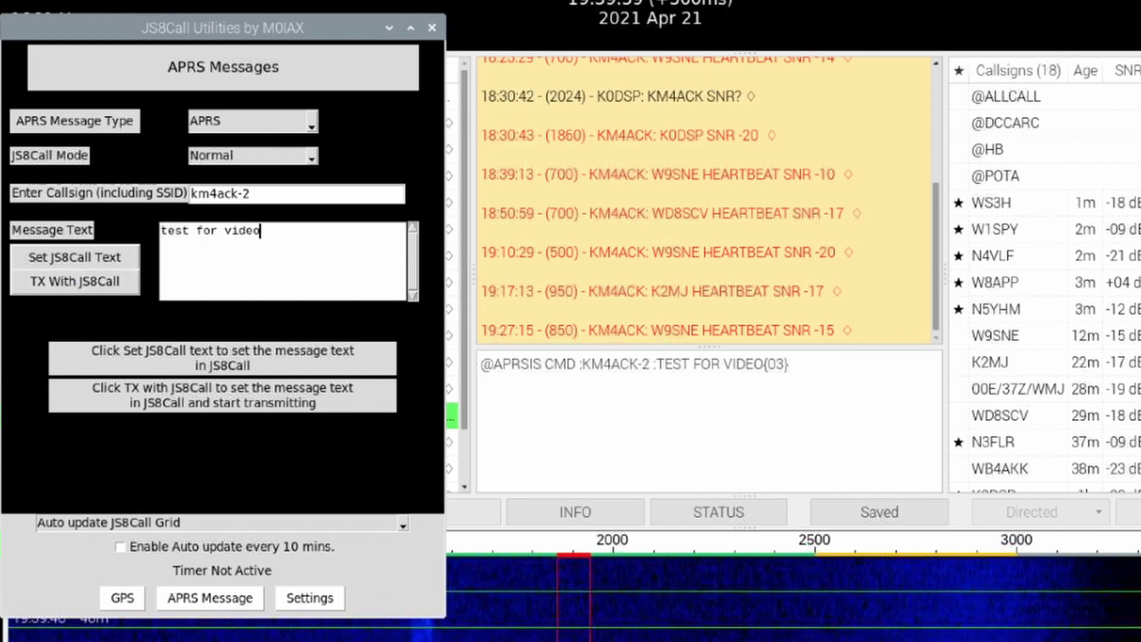
key("alt+Tab")
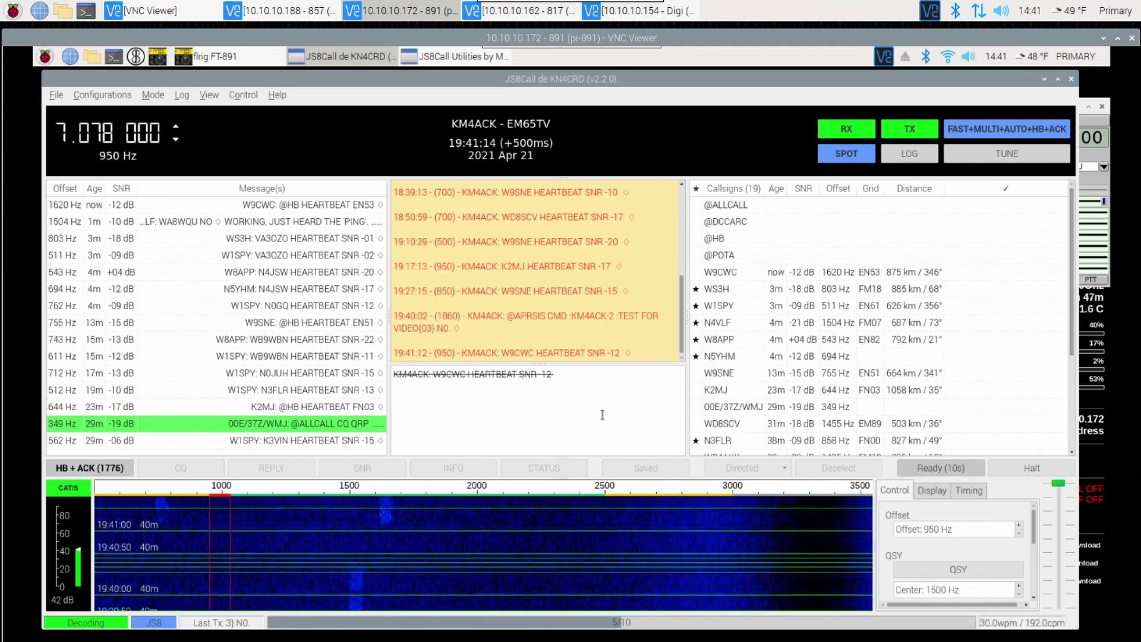
- Switch to the 10.10.10.154 Digi VNC session to check XASTIR for the incoming APRS message
left_click(659, 13)
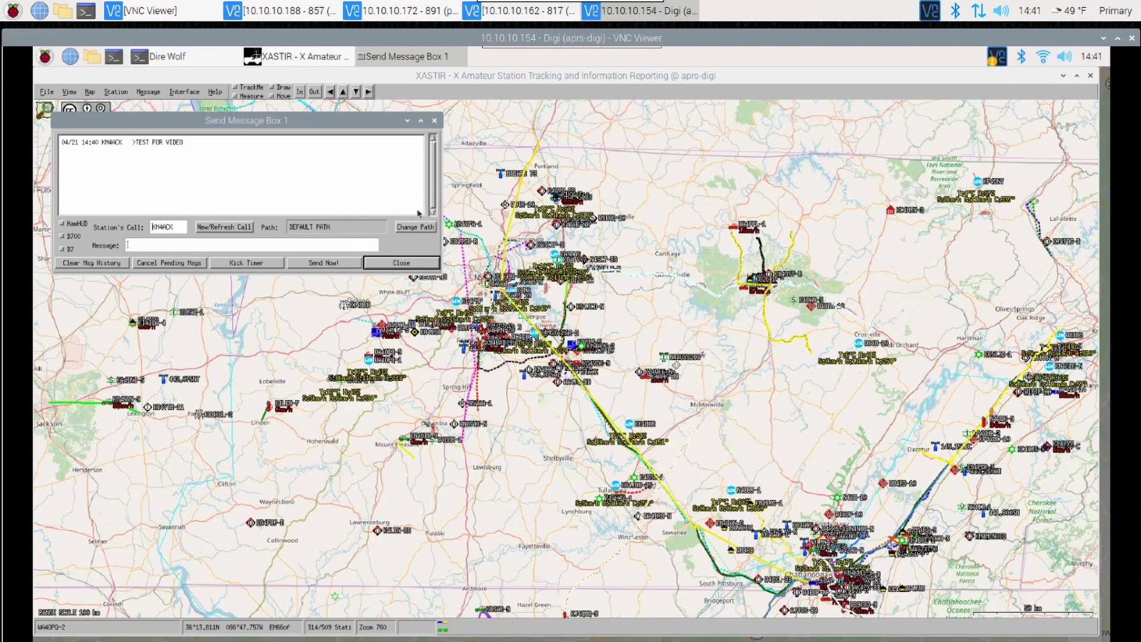